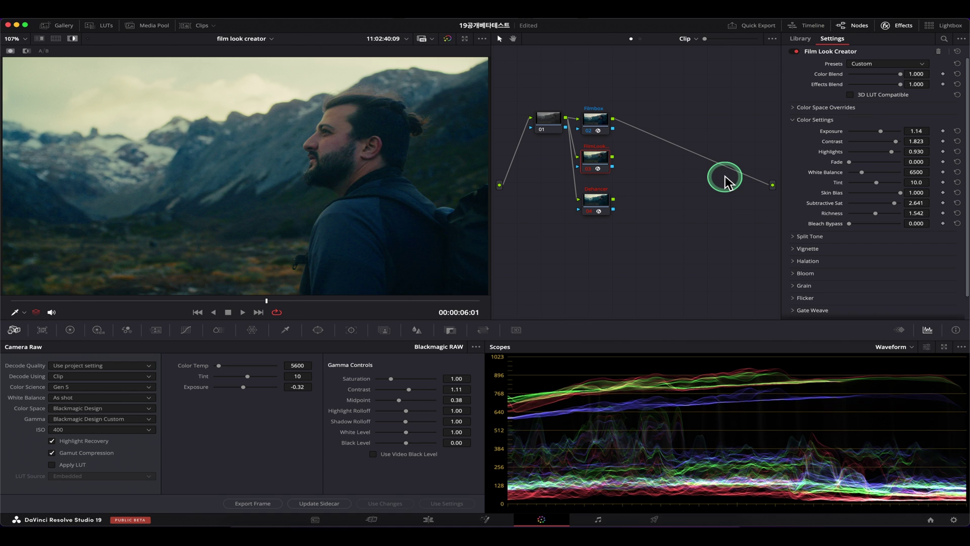
Compare the Filmbox and Dehancer node settings in the parallel node comparison
{"action": "left_click", "coordinate": [596, 121]}
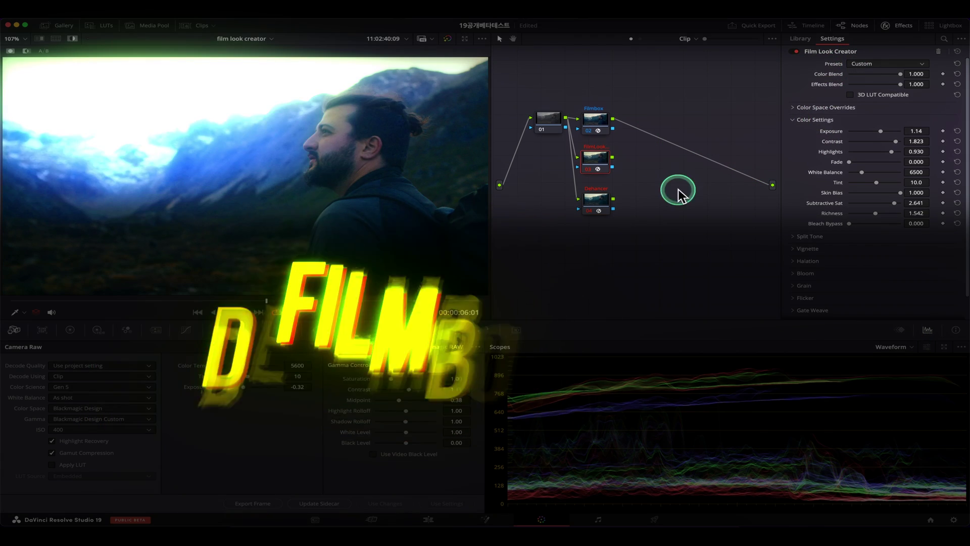
{"action": "left_click", "coordinate": [598, 195]}
{"action": "left_click", "coordinate": [601, 119]}
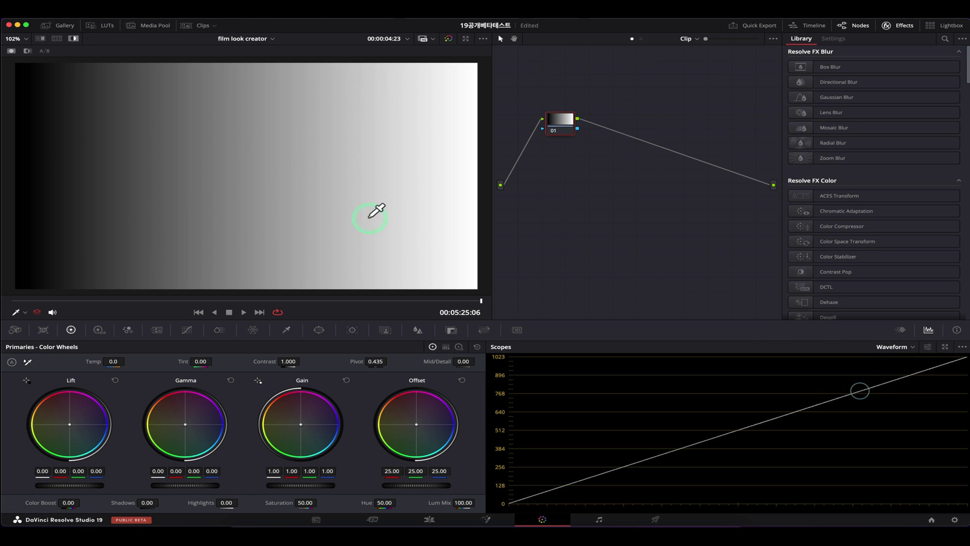
Add serial node 02 and apply Film Look Creator, found by searching 'film' in Effects
{"action": "key", "text": "alt+s"}
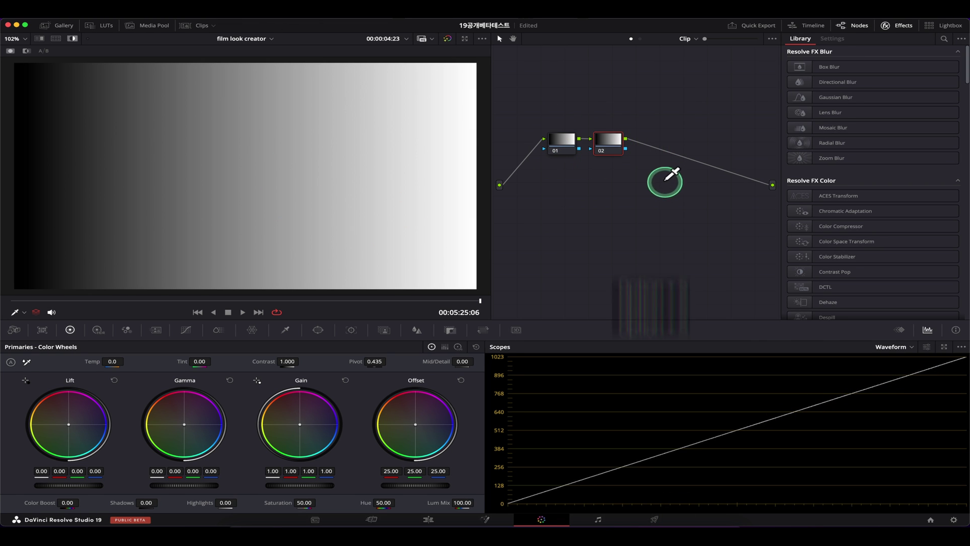
{"action": "left_click", "coordinate": [944, 39]}
{"action": "type", "text": "f"}
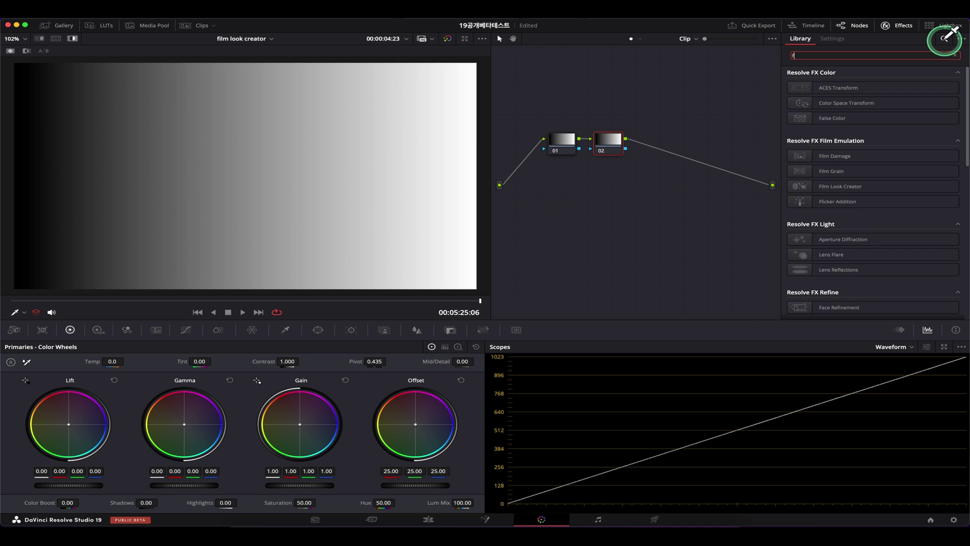
{"action": "type", "text": "ilm"}
{"action": "left_click_drag", "start_coordinate": [835, 118], "coordinate": [609, 143]}
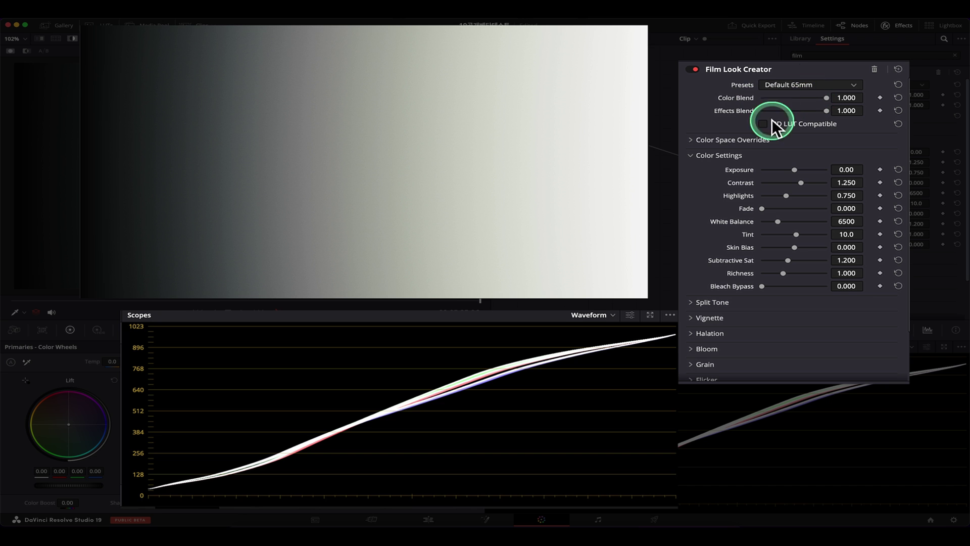
Review Color Space Overrides, then open the Split Tone section in Film Look Creator's settings
{"action": "left_click", "coordinate": [698, 139]}
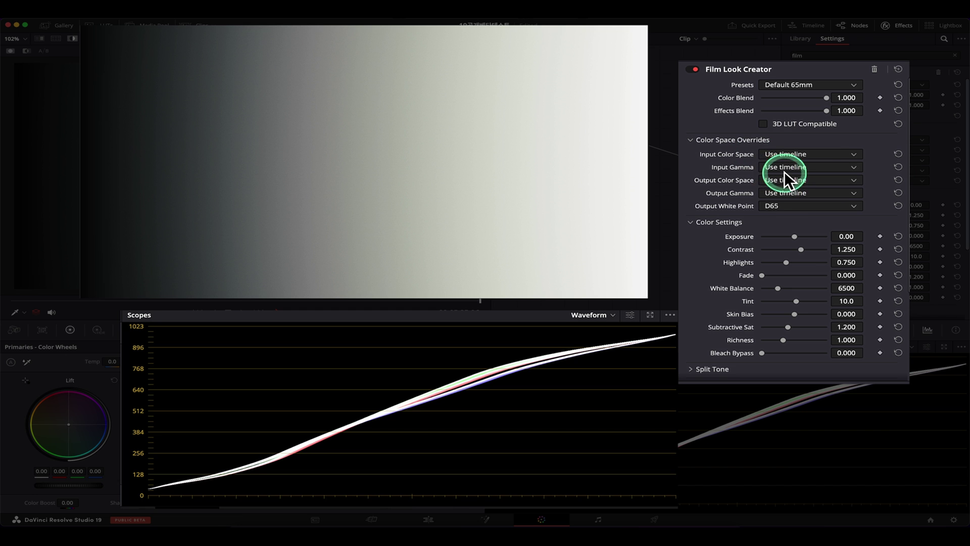
{"action": "left_click", "coordinate": [693, 139]}
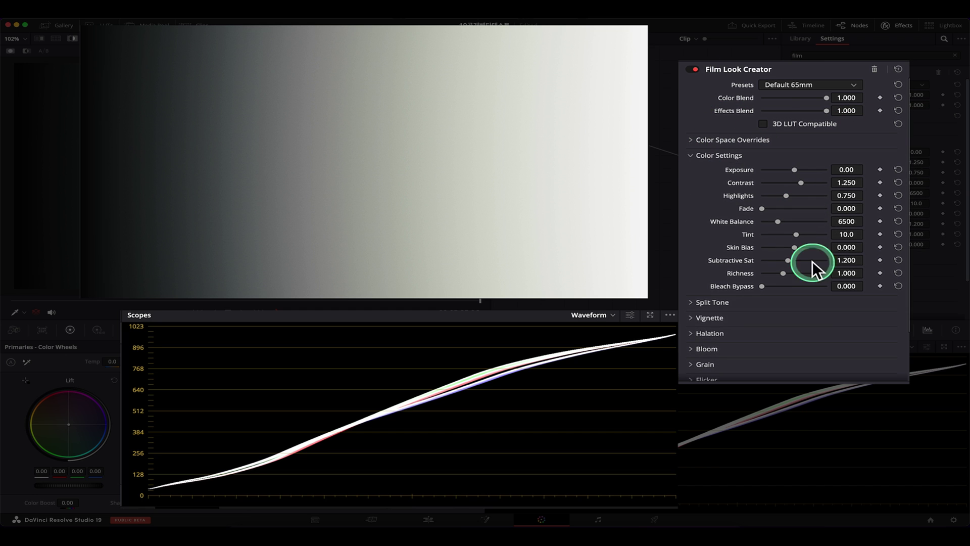
{"action": "scroll", "coordinate": [785, 308], "scroll_direction": "down", "scroll_amount": 1}
{"action": "scroll", "coordinate": [783, 308], "scroll_direction": "up", "scroll_amount": 1}
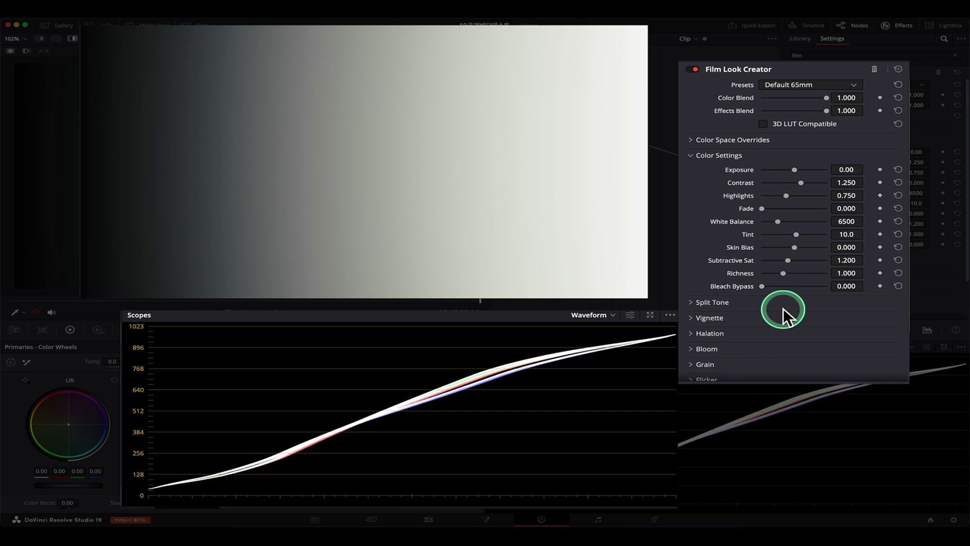
{"action": "scroll", "coordinate": [742, 262], "scroll_direction": "down", "scroll_amount": 3}
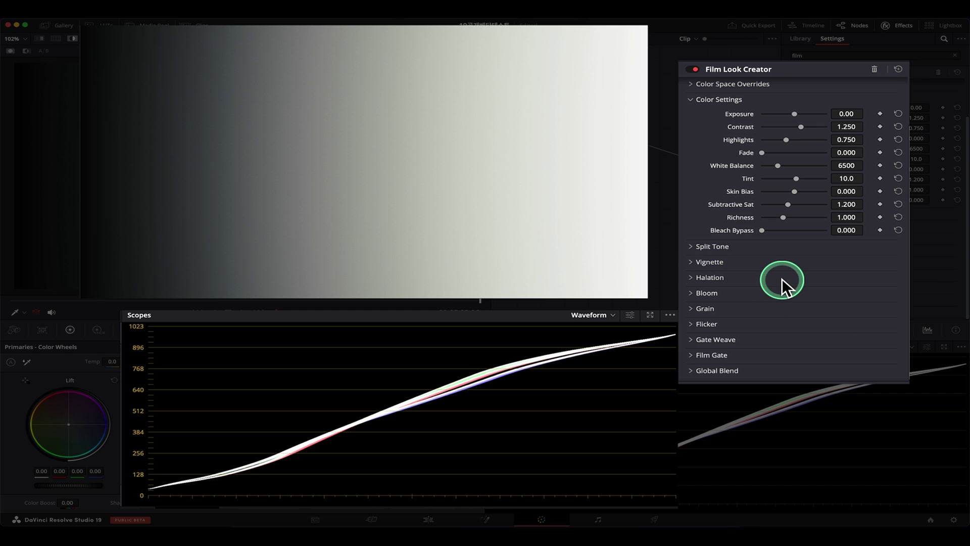
{"action": "left_click", "coordinate": [690, 246]}
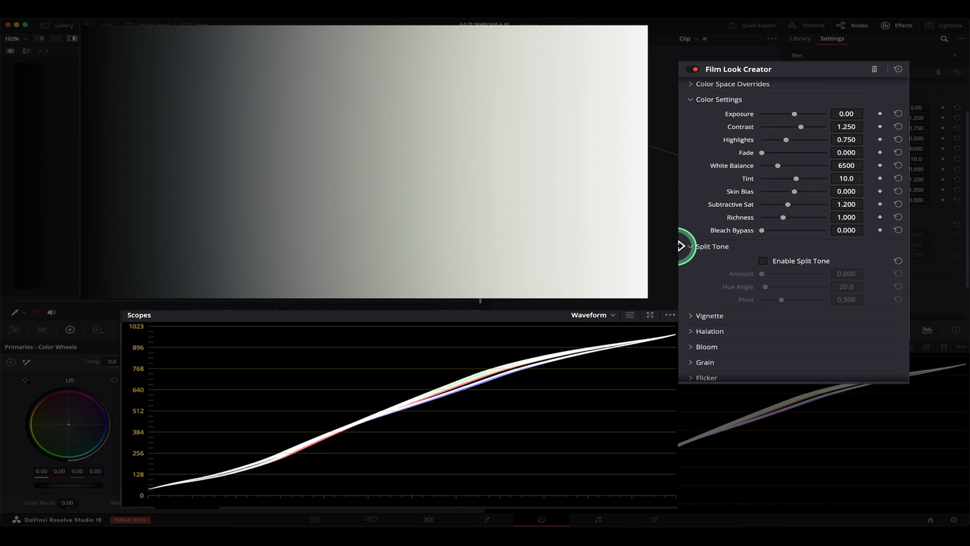
{"action": "scroll", "coordinate": [681, 246], "scroll_direction": "up", "scroll_amount": 2}
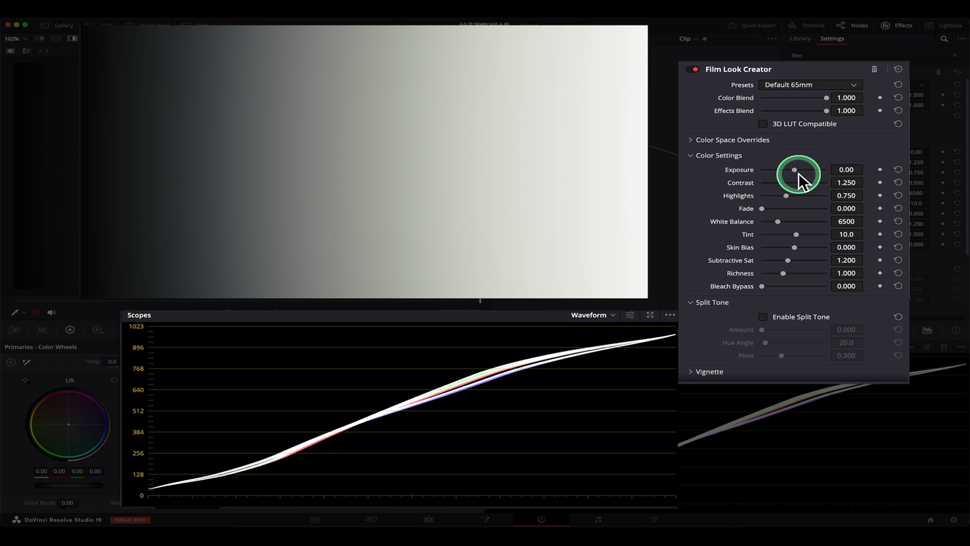
Test Exposure and Contrast on the gradient, resetting Contrast to its default 1.250
{"action": "mouse_move", "coordinate": [798, 173]}
{"action": "left_mouse_down"}
{"action": "mouse_move", "coordinate": [747, 185]}
{"action": "mouse_move", "coordinate": [866, 186]}
{"action": "mouse_move", "coordinate": [789, 172]}
{"action": "left_mouse_up"}
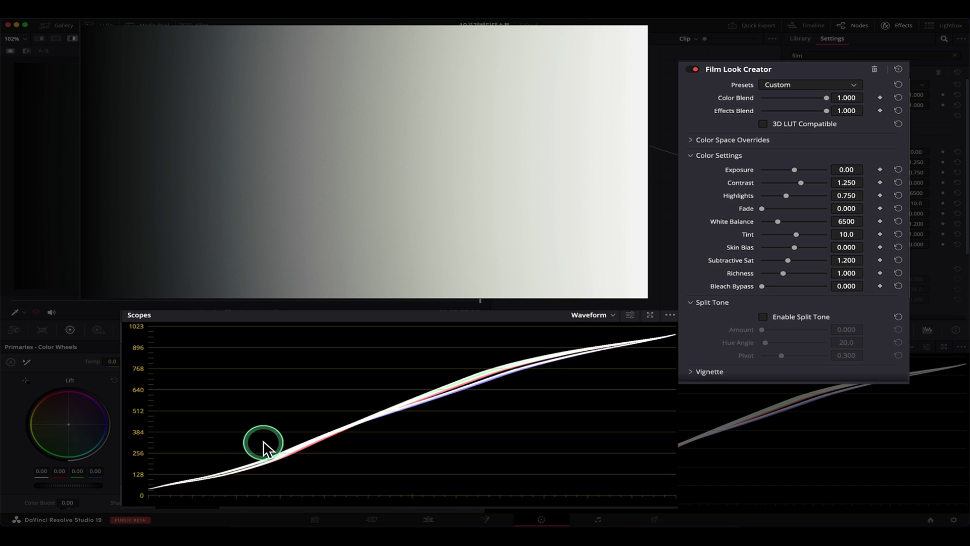
{"action": "left_click_drag", "start_coordinate": [798, 183], "coordinate": [809, 187]}
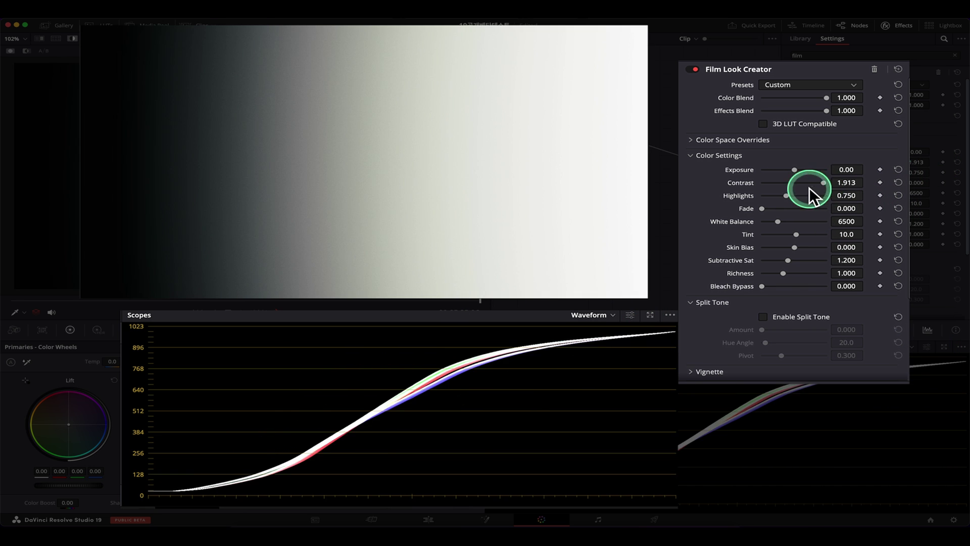
{"action": "double_click", "coordinate": [750, 182]}
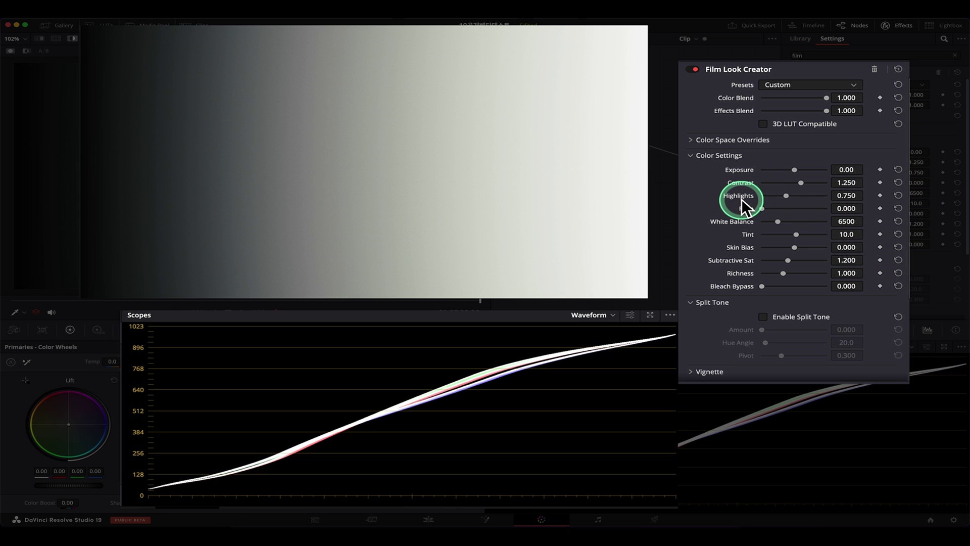
Settle Highlights at 0.622 after trying higher and lower values
{"action": "mouse_move", "coordinate": [741, 198]}
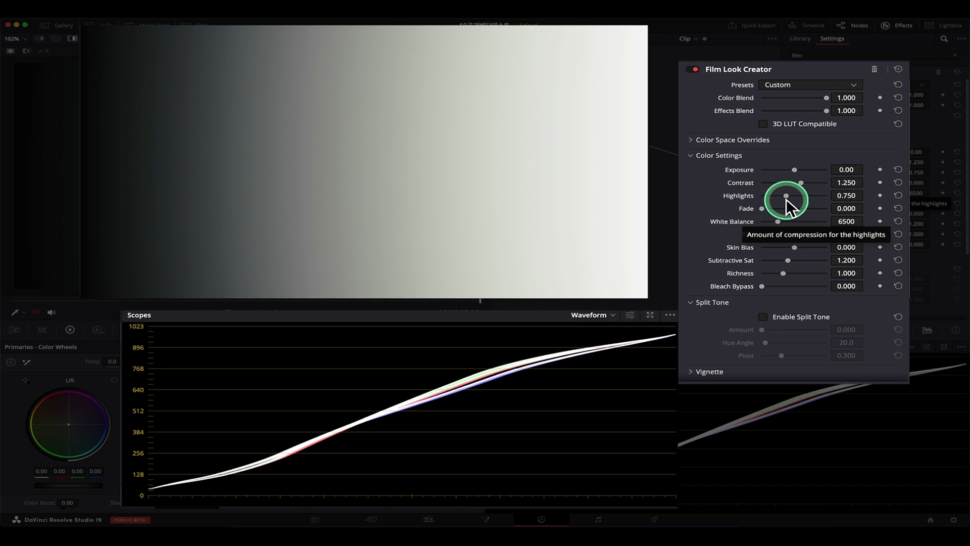
{"action": "left_click_drag", "start_coordinate": [782, 196], "coordinate": [762, 196]}
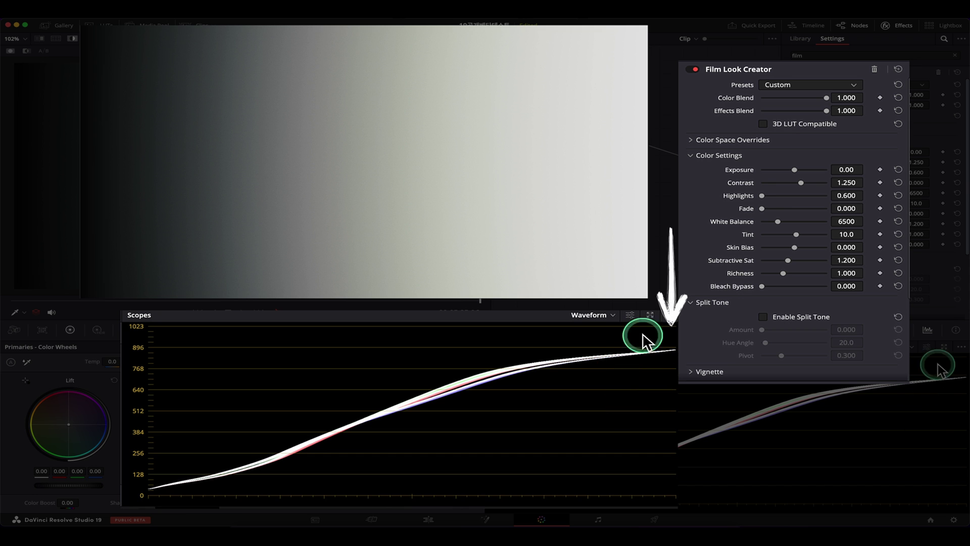
{"action": "left_click_drag", "start_coordinate": [762, 195], "coordinate": [850, 199]}
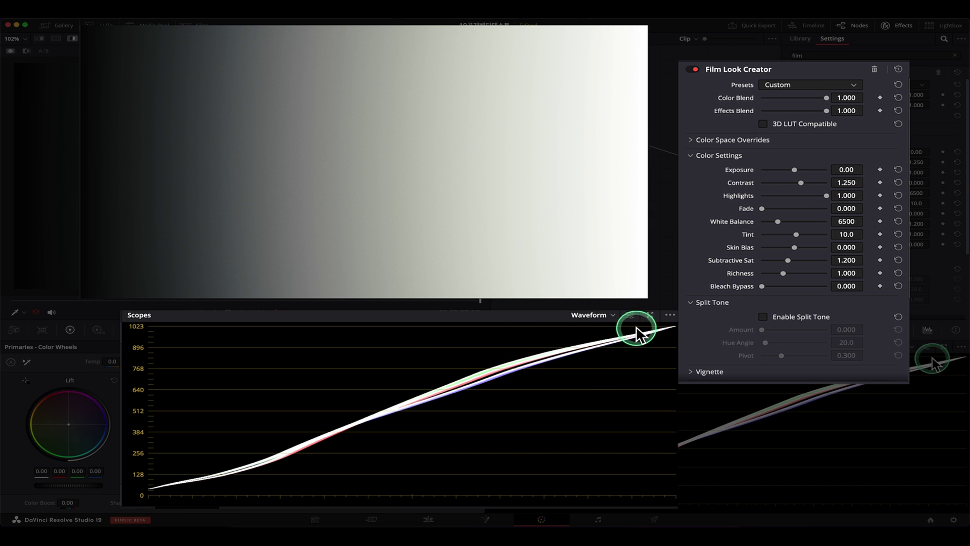
{"action": "left_click_drag", "start_coordinate": [824, 193], "coordinate": [766, 197]}
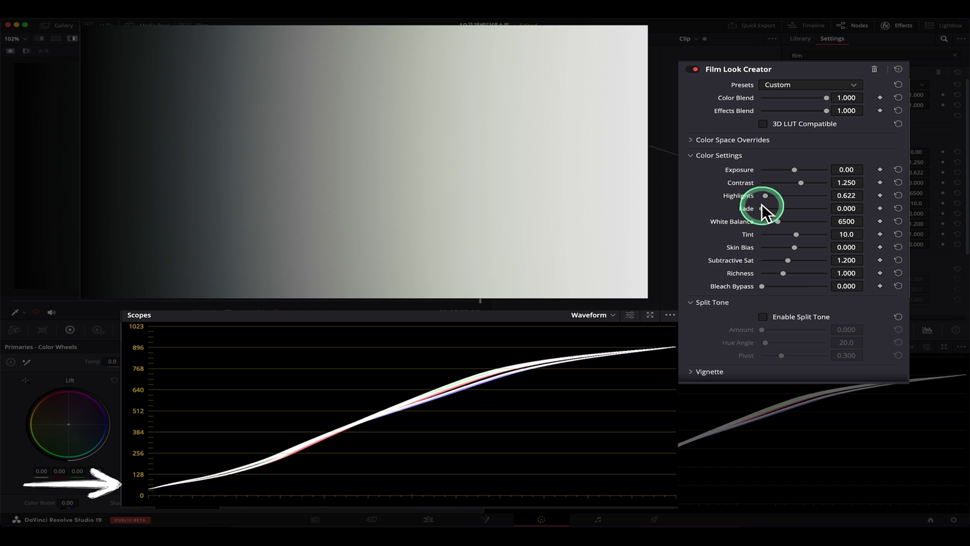
Set Fade to a subtle 0.289 shadow lift and push White Balance to 20000
{"action": "left_click_drag", "start_coordinate": [762, 207], "coordinate": [827, 209]}
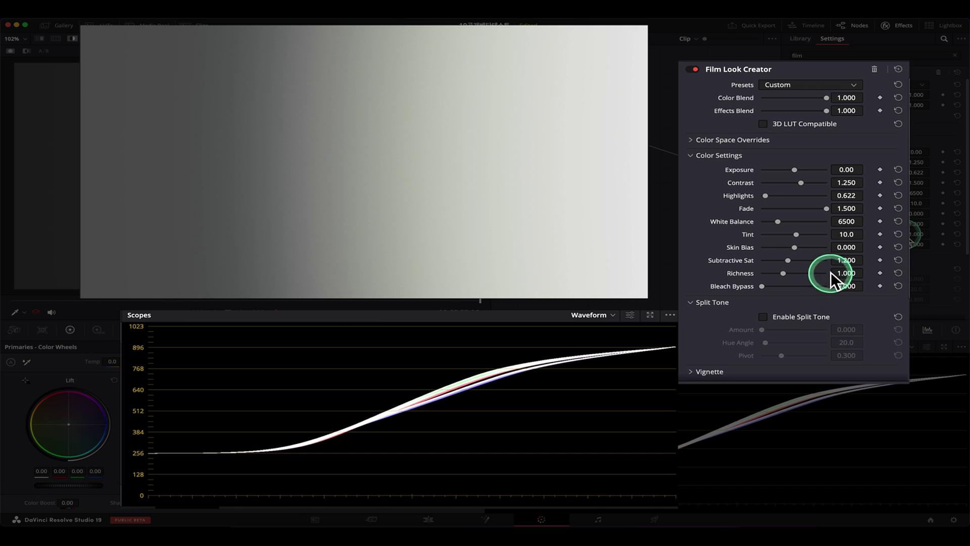
{"action": "double_click", "coordinate": [748, 212]}
{"action": "mouse_move", "coordinate": [760, 208]}
{"action": "left_mouse_down"}
{"action": "mouse_move", "coordinate": [809, 216]}
{"action": "mouse_move", "coordinate": [750, 225]}
{"action": "left_mouse_up"}
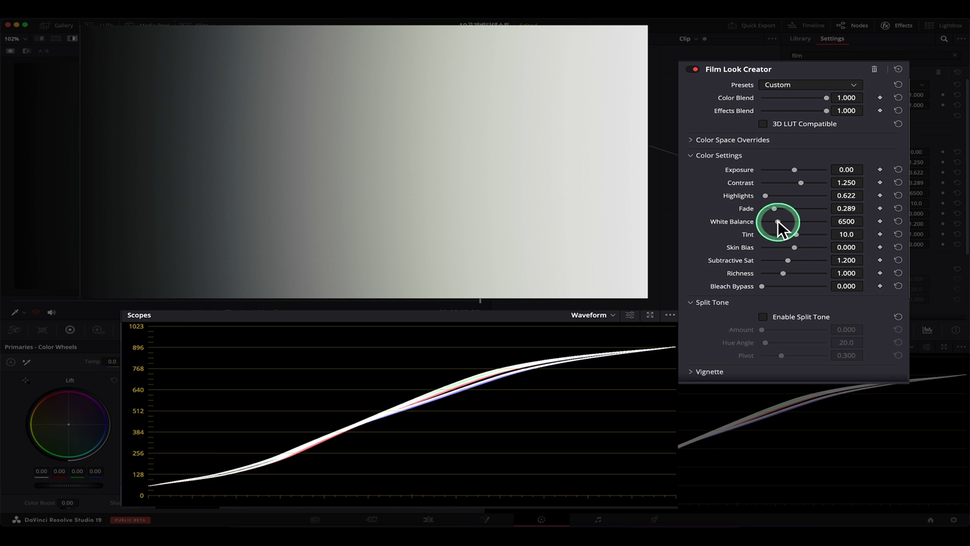
{"action": "mouse_move", "coordinate": [777, 223]}
{"action": "left_mouse_down"}
{"action": "mouse_move", "coordinate": [826, 222]}
{"action": "mouse_move", "coordinate": [758, 220]}
{"action": "left_mouse_up"}
Compare Primaries Temp warming and cooling on the vectorscope, then reset Temp to 0.0
{"action": "left_click_drag", "start_coordinate": [413, 228], "coordinate": [310, 114]}
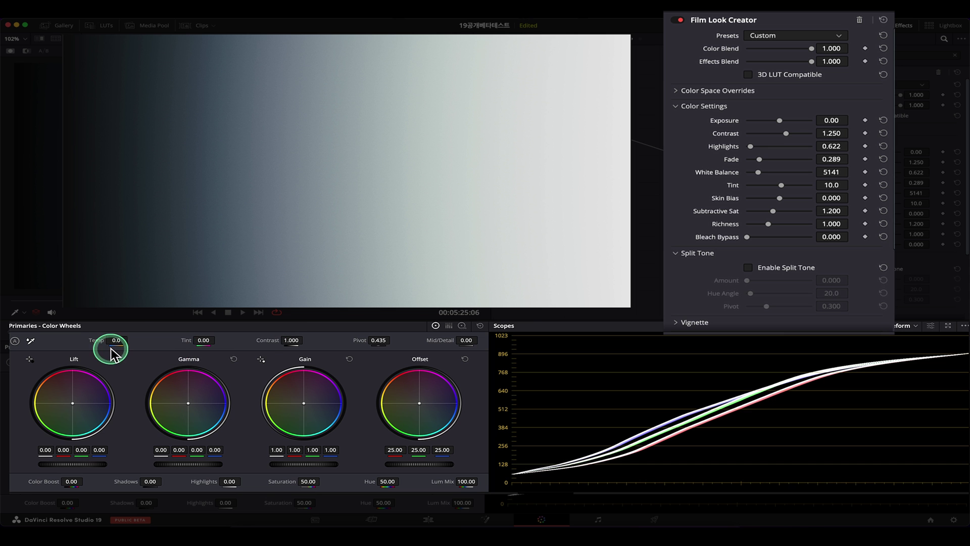
{"action": "mouse_move", "coordinate": [118, 341]}
{"action": "left_mouse_down"}
{"action": "mouse_move", "coordinate": [137, 341]}
{"action": "mouse_move", "coordinate": [77, 346]}
{"action": "left_mouse_up"}
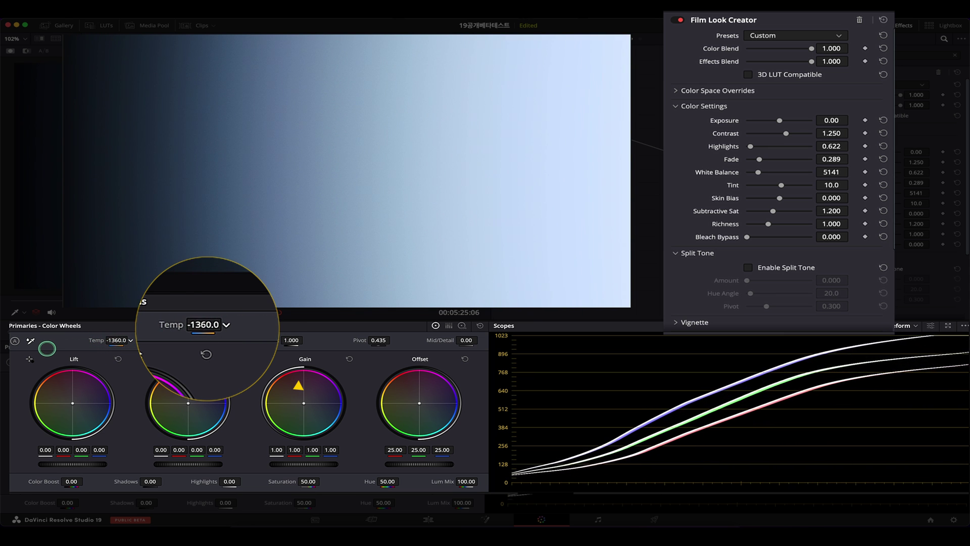
{"action": "left_click_drag", "start_coordinate": [77, 346], "coordinate": [171, 341]}
{"action": "left_click", "coordinate": [904, 326]}
{"action": "left_click", "coordinate": [907, 356]}
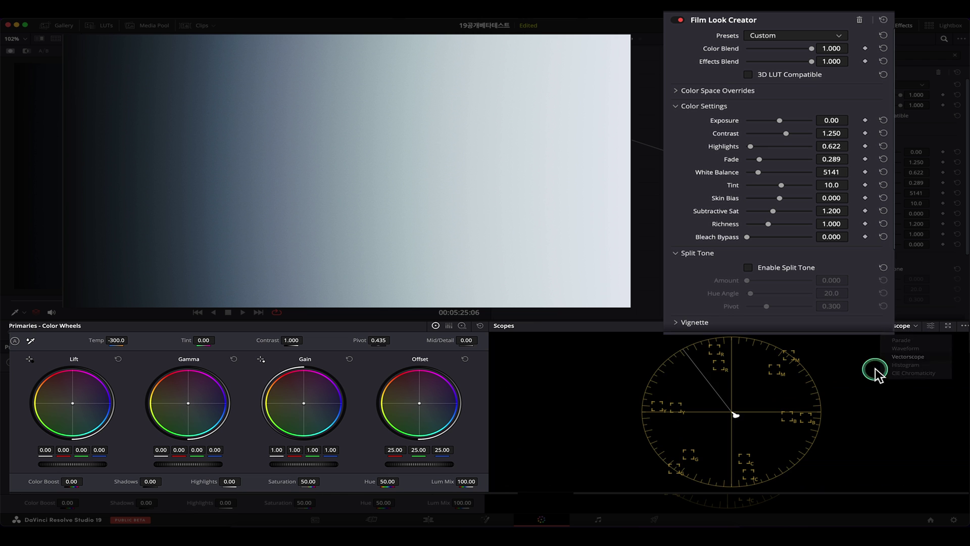
{"action": "mouse_move", "coordinate": [119, 343]}
{"action": "left_mouse_down"}
{"action": "mouse_move", "coordinate": [167, 344]}
{"action": "mouse_move", "coordinate": [101, 340]}
{"action": "left_mouse_up"}
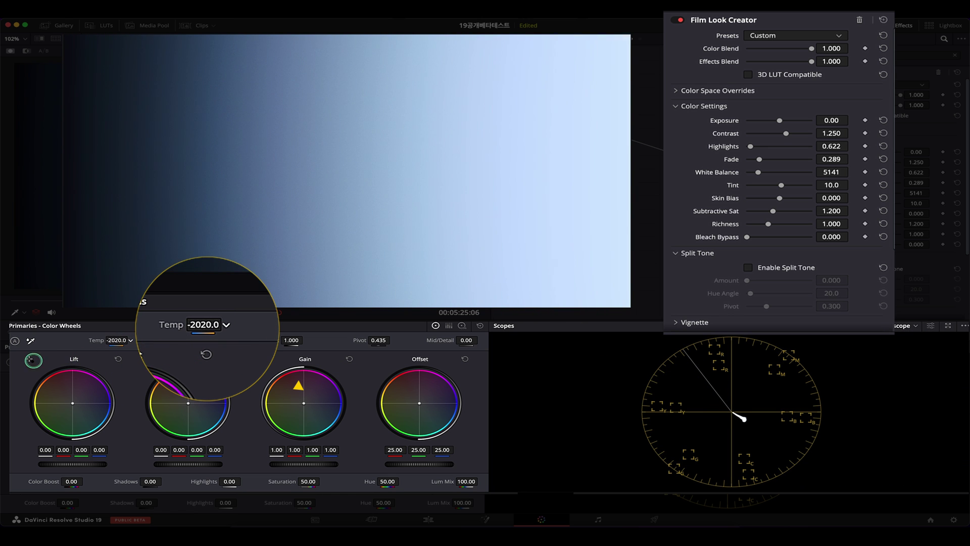
{"action": "double_click", "coordinate": [101, 340]}
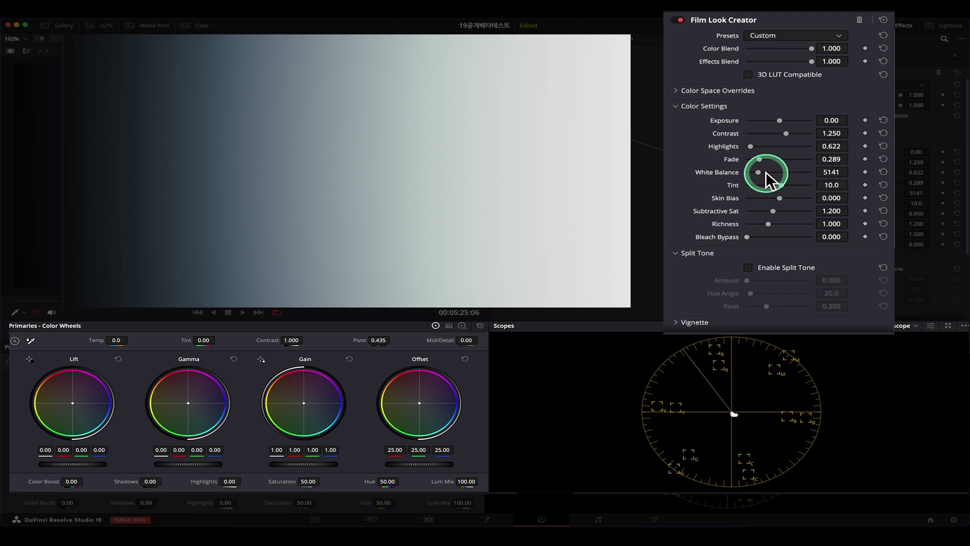
Compare Film Look Creator White Balance shifts on the waveform, returning it to 6500
{"action": "mouse_move", "coordinate": [754, 172]}
{"action": "left_mouse_down"}
{"action": "mouse_move", "coordinate": [770, 178]}
{"action": "mouse_move", "coordinate": [820, 256]}
{"action": "left_mouse_up"}
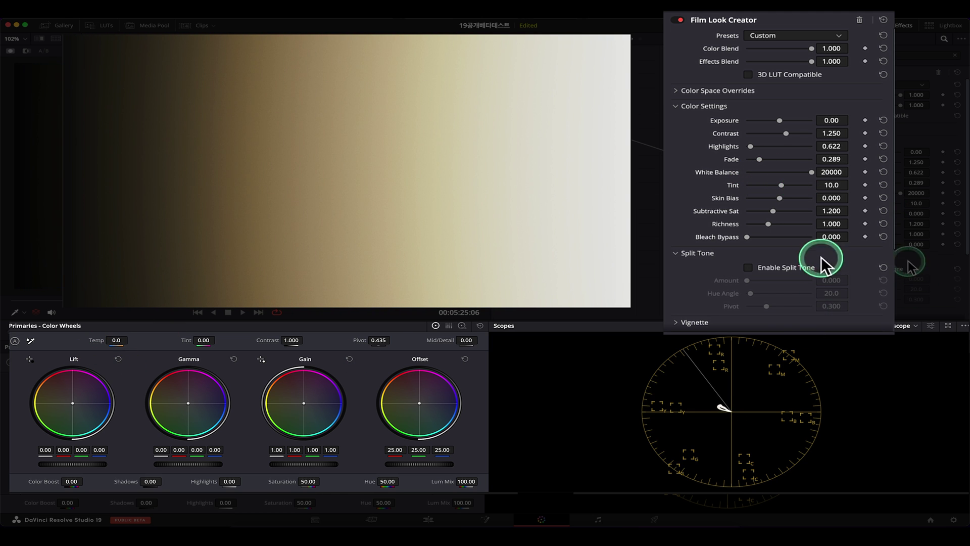
{"action": "left_click", "coordinate": [905, 326]}
{"action": "left_click", "coordinate": [902, 345]}
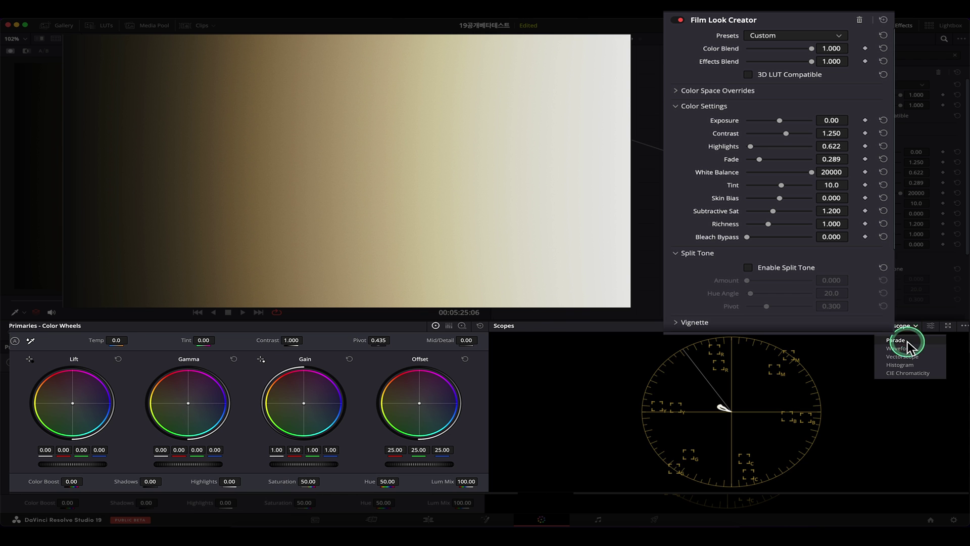
{"action": "left_click_drag", "start_coordinate": [117, 340], "coordinate": [91, 340]}
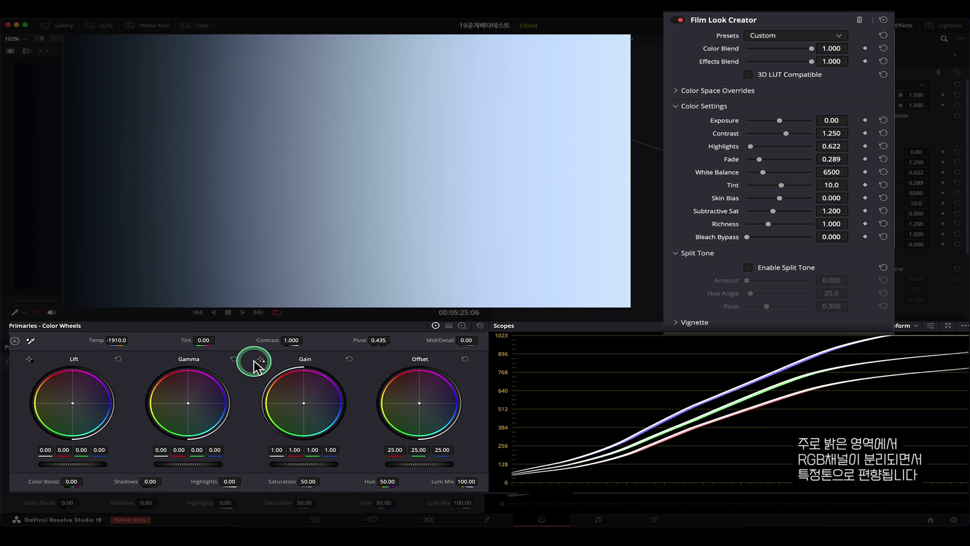
{"action": "left_click", "coordinate": [766, 172]}
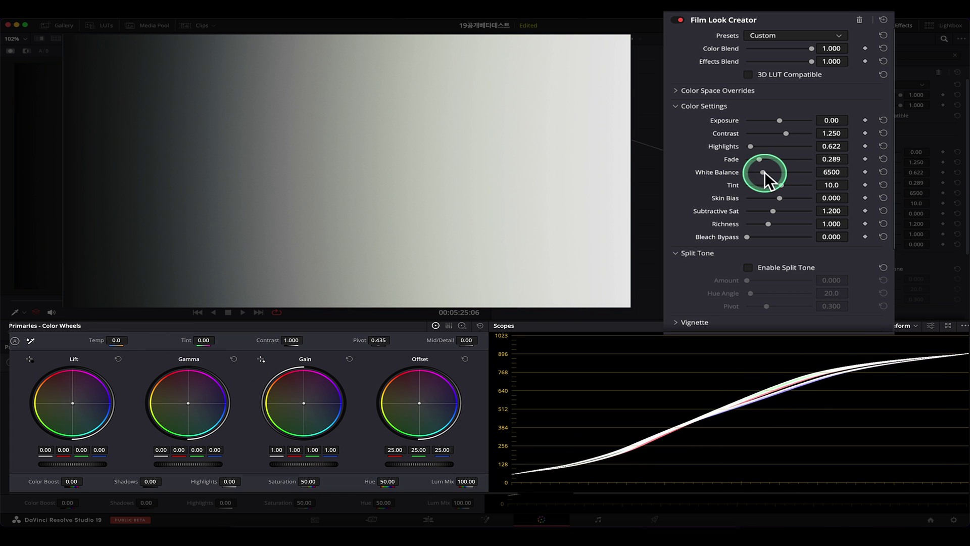
{"action": "left_click_drag", "start_coordinate": [763, 171], "coordinate": [800, 174]}
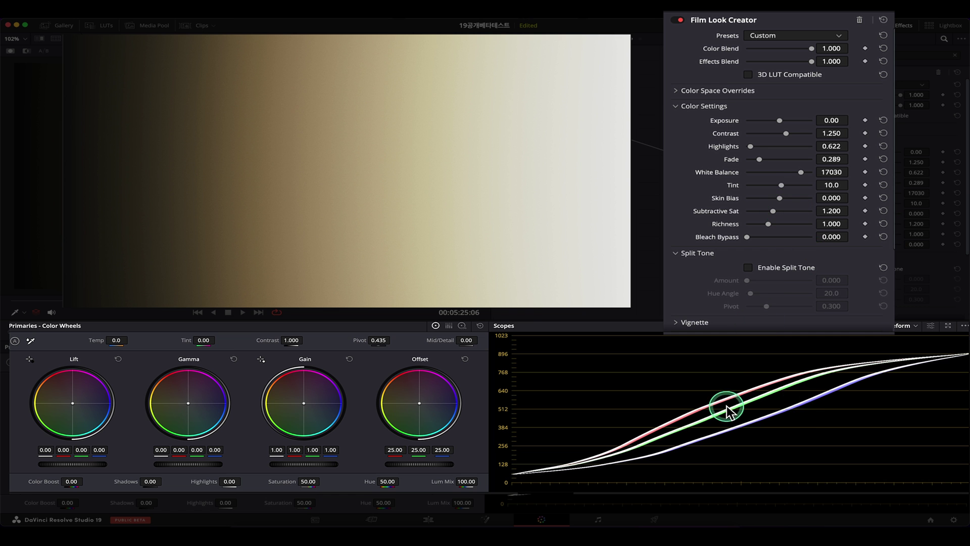
{"action": "left_click_drag", "start_coordinate": [781, 172], "coordinate": [737, 180]}
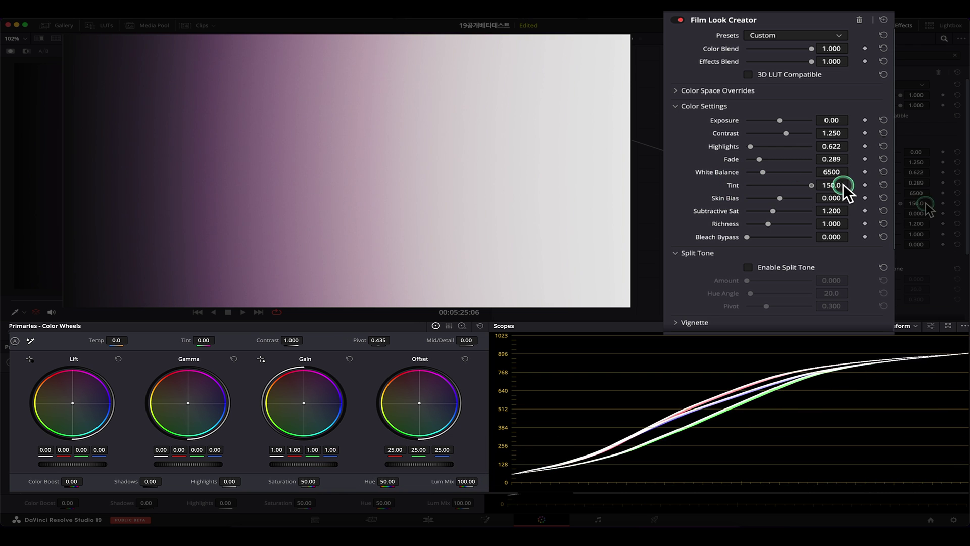
Compare film look Tint with primary Tint, reset primary Tint to 0, set film Tint to -150.0
{"action": "mouse_move", "coordinate": [815, 184]}
{"action": "left_mouse_down"}
{"action": "mouse_move", "coordinate": [732, 192]}
{"action": "mouse_move", "coordinate": [808, 189]}
{"action": "mouse_move", "coordinate": [767, 175]}
{"action": "left_mouse_up"}
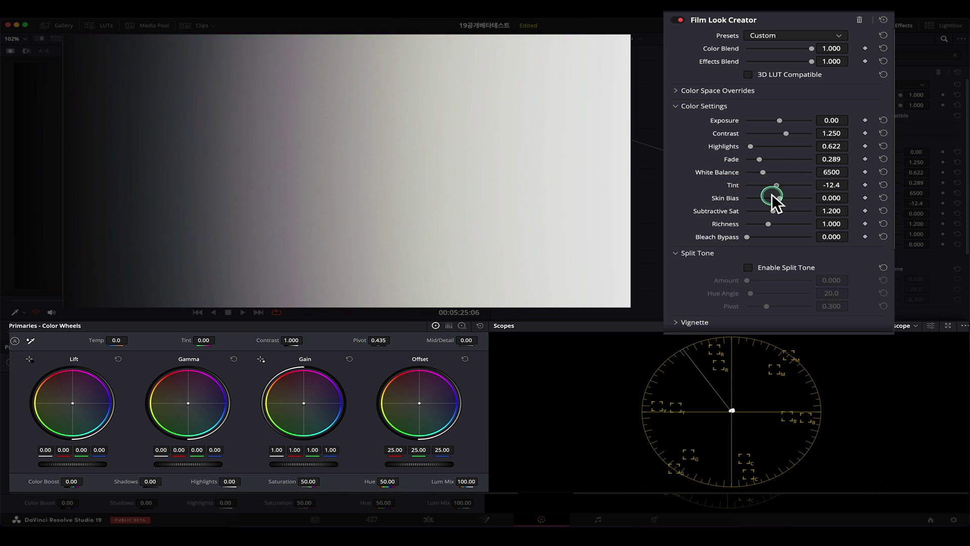
{"action": "left_click_drag", "start_coordinate": [207, 341], "coordinate": [221, 346]}
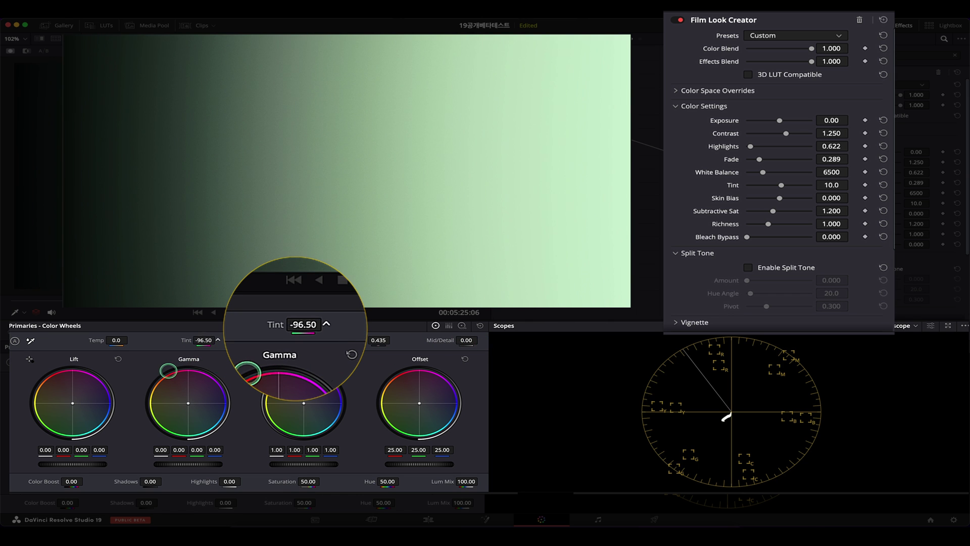
{"action": "mouse_move", "coordinate": [202, 340]}
{"action": "left_mouse_down"}
{"action": "mouse_move", "coordinate": [187, 338]}
{"action": "mouse_move", "coordinate": [479, 362]}
{"action": "left_mouse_up"}
{"action": "left_click", "coordinate": [905, 326]}
{"action": "left_click", "coordinate": [906, 343]}
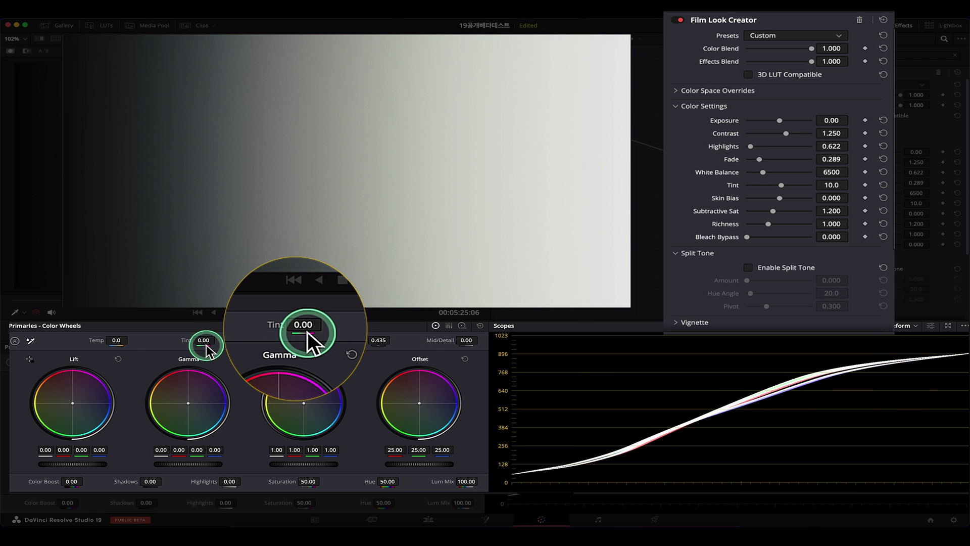
{"action": "mouse_move", "coordinate": [202, 340]}
{"action": "left_mouse_down"}
{"action": "mouse_move", "coordinate": [225, 340]}
{"action": "mouse_move", "coordinate": [202, 340]}
{"action": "left_mouse_up"}
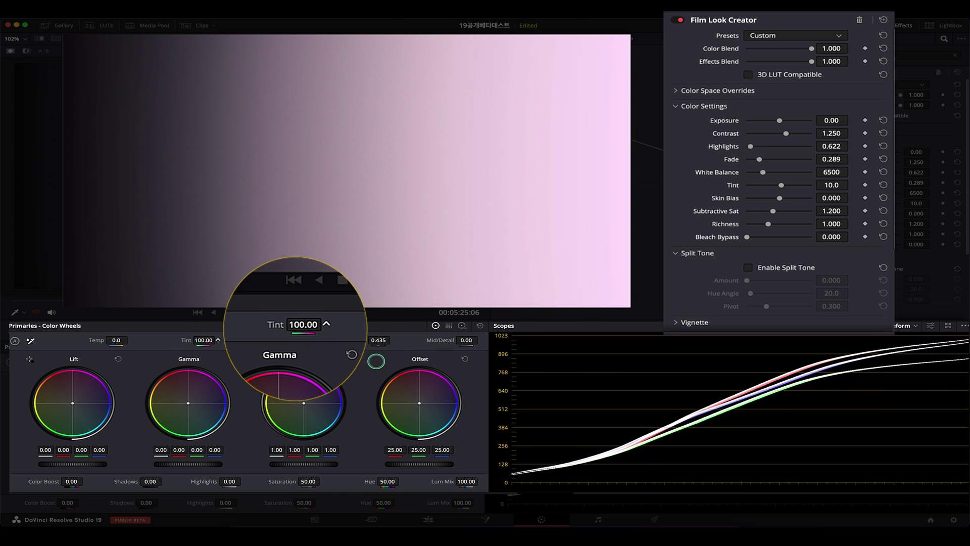
{"action": "double_click", "coordinate": [203, 341]}
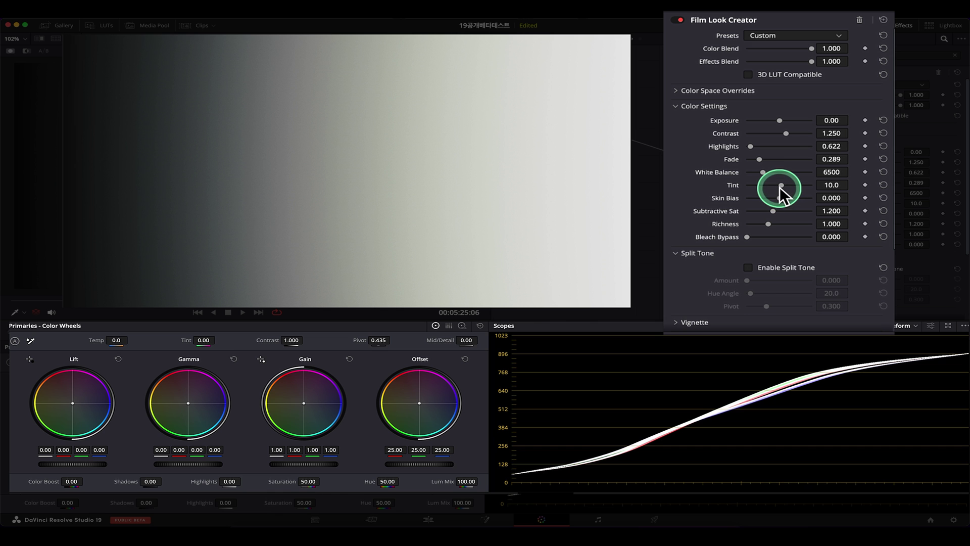
{"action": "mouse_move", "coordinate": [781, 185]}
{"action": "left_mouse_down"}
{"action": "mouse_move", "coordinate": [834, 191]}
{"action": "mouse_move", "coordinate": [732, 196]}
{"action": "left_mouse_up"}
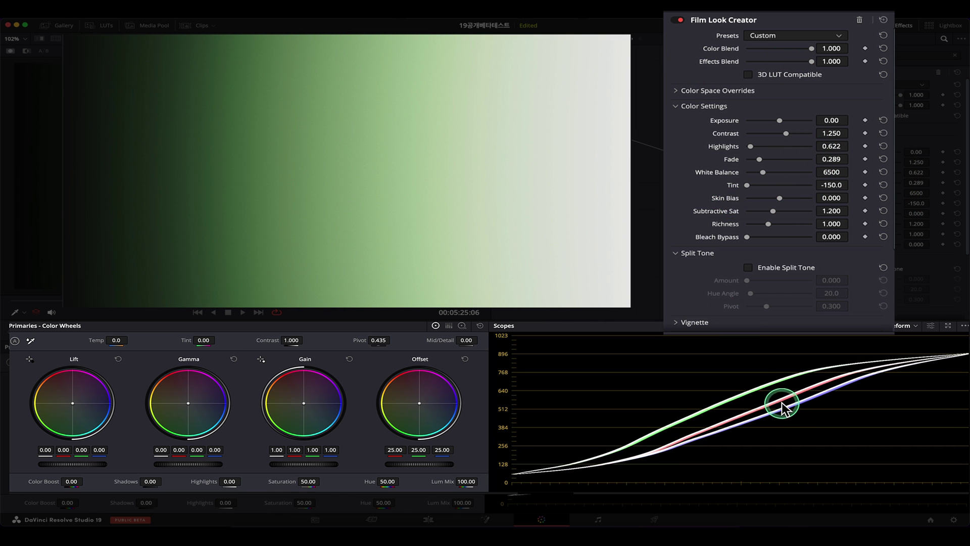
Undo the Tint back to 10.0, then lower Subtractive Sat on the strawberry clip
{"action": "key", "text": "ctrl+z"}
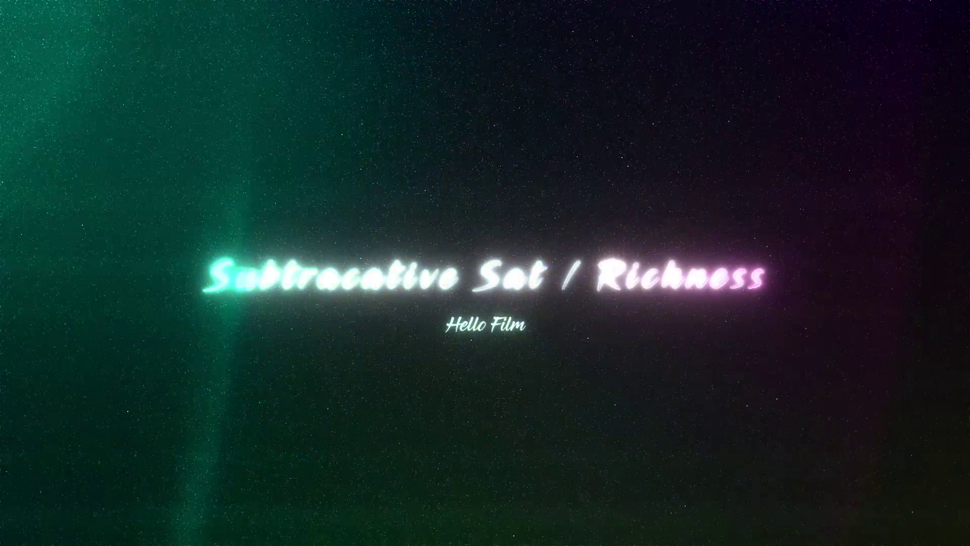
{"action": "mouse_move", "coordinate": [790, 210]}
{"action": "left_mouse_down"}
{"action": "mouse_move", "coordinate": [737, 212]}
{"action": "mouse_move", "coordinate": [783, 214]}
{"action": "left_mouse_up"}
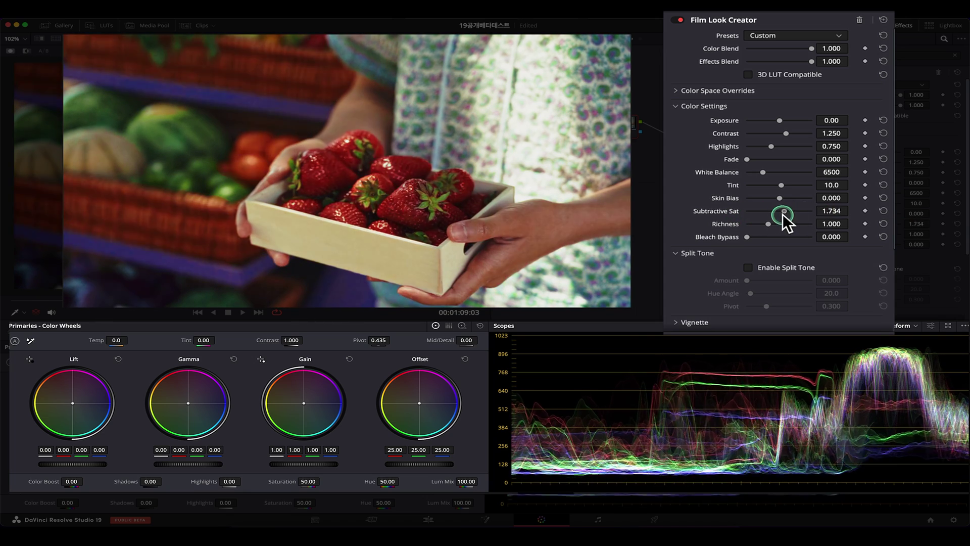
Reset Subtractive Sat to 1.200 and compare primary Saturation before returning it to 50
{"action": "double_click", "coordinate": [783, 212]}
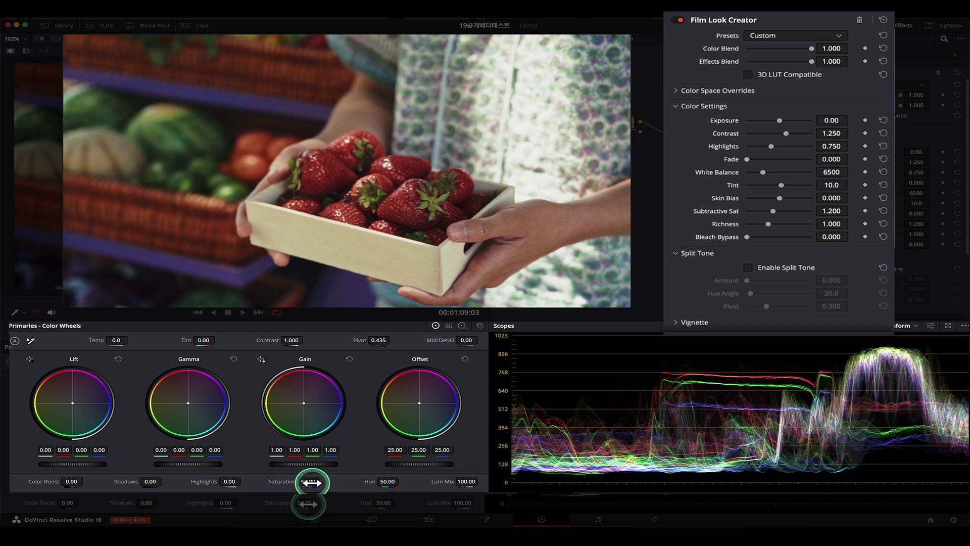
{"action": "mouse_move", "coordinate": [312, 482]}
{"action": "left_mouse_down"}
{"action": "mouse_move", "coordinate": [463, 487]}
{"action": "mouse_move", "coordinate": [331, 317]}
{"action": "left_mouse_up"}
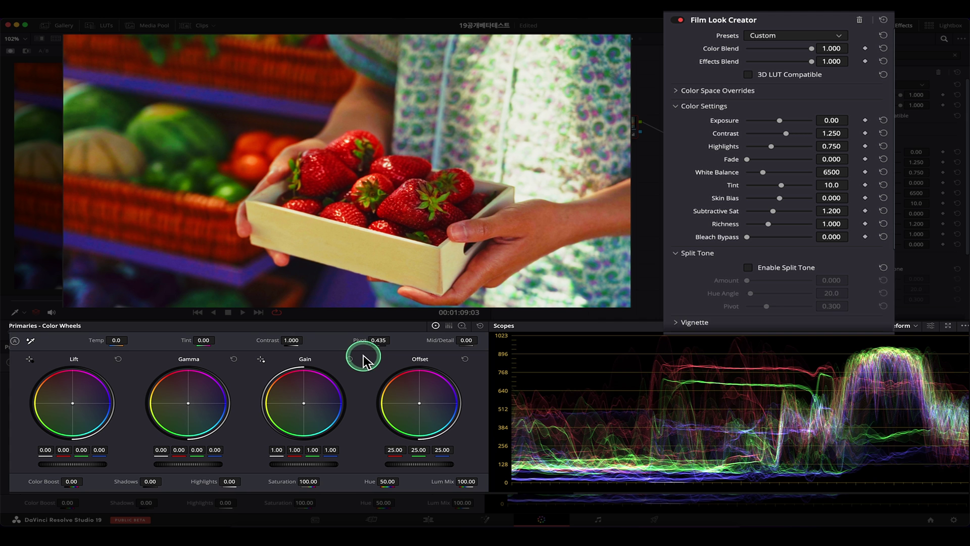
{"action": "double_click", "coordinate": [308, 481]}
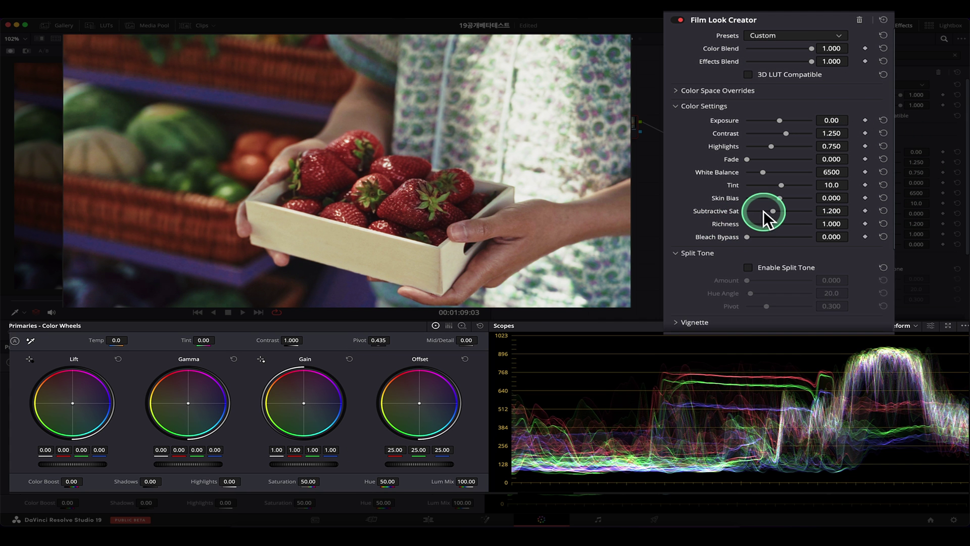
Sweep Subtractive Sat between 3.000 and 1.200, ending at 1.200, then start raising Richness
{"action": "left_click_drag", "start_coordinate": [764, 212], "coordinate": [832, 210]}
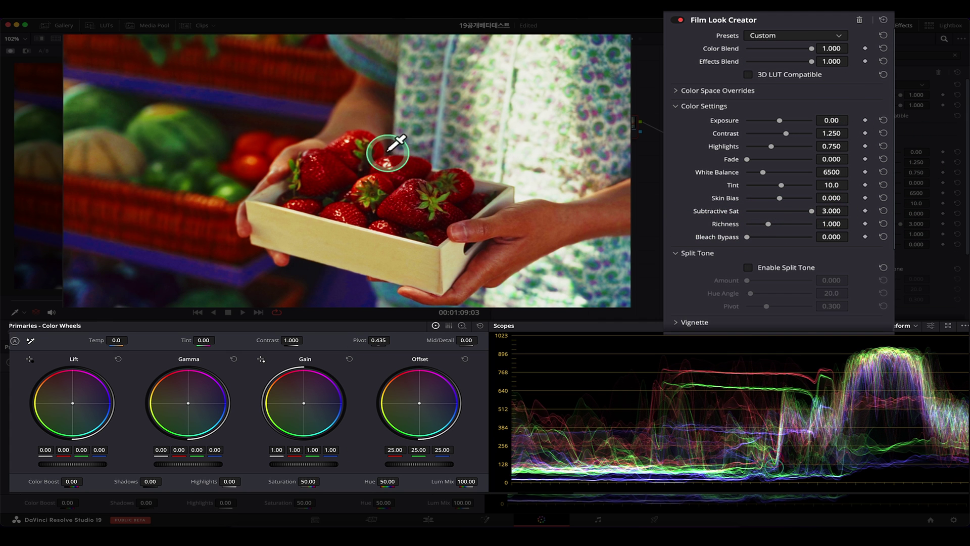
{"action": "double_click", "coordinate": [773, 210]}
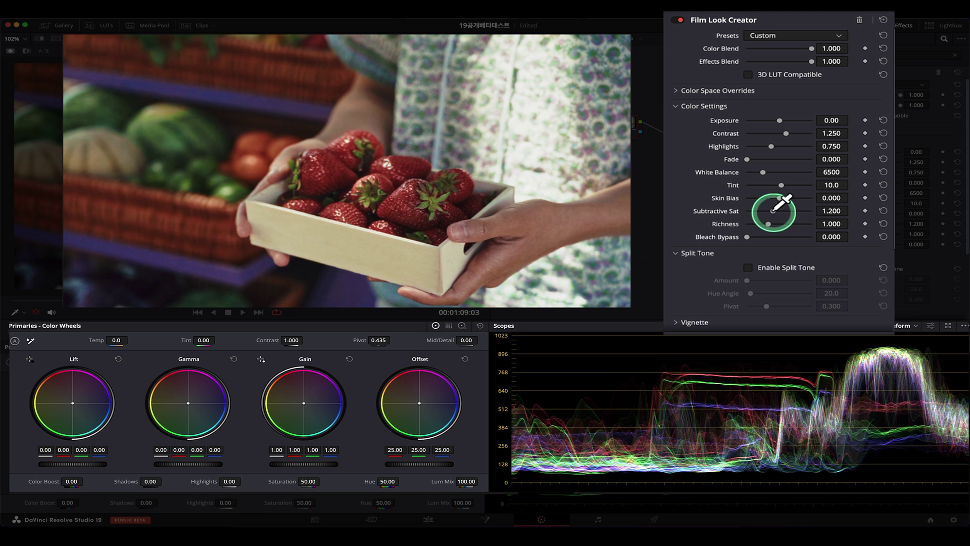
{"action": "left_click_drag", "start_coordinate": [774, 210], "coordinate": [814, 211]}
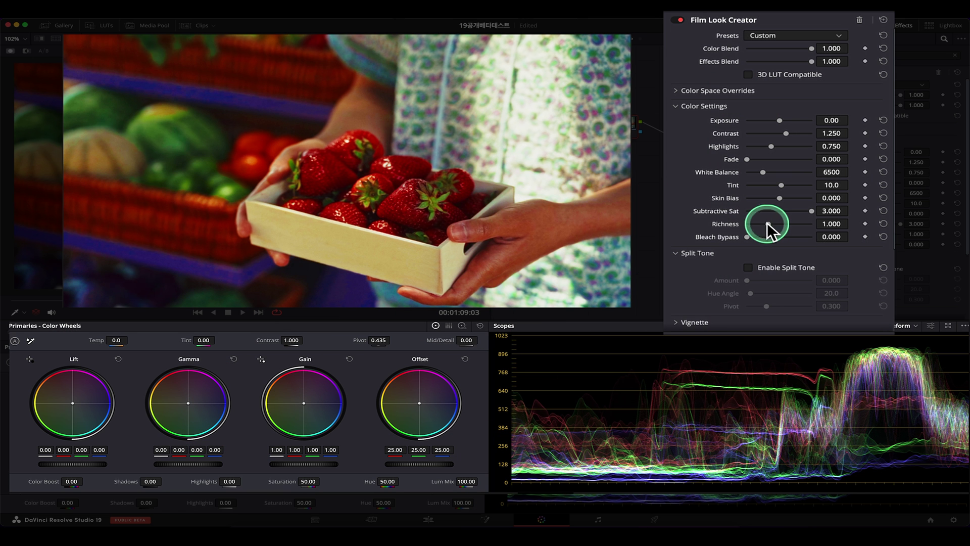
{"action": "left_click_drag", "start_coordinate": [769, 212], "coordinate": [815, 212]}
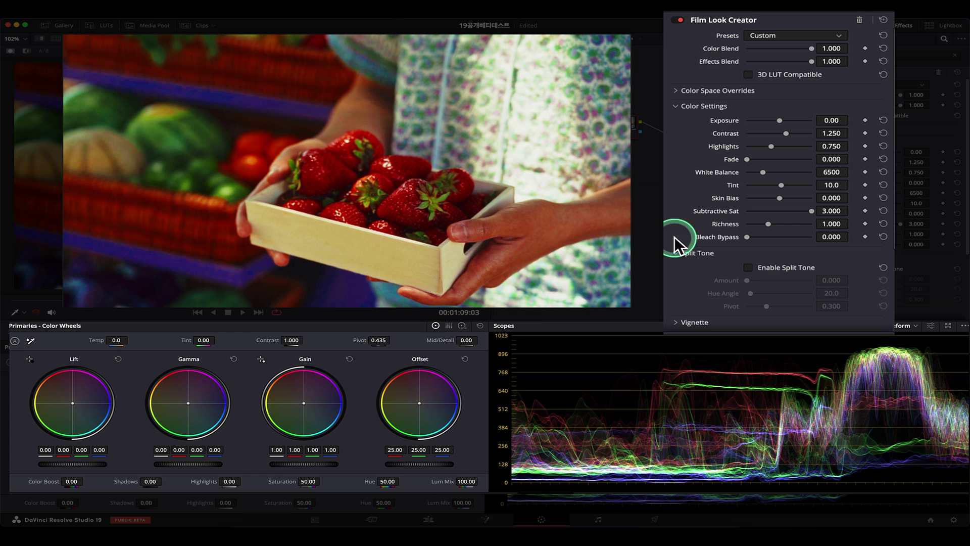
{"action": "double_click", "coordinate": [726, 212]}
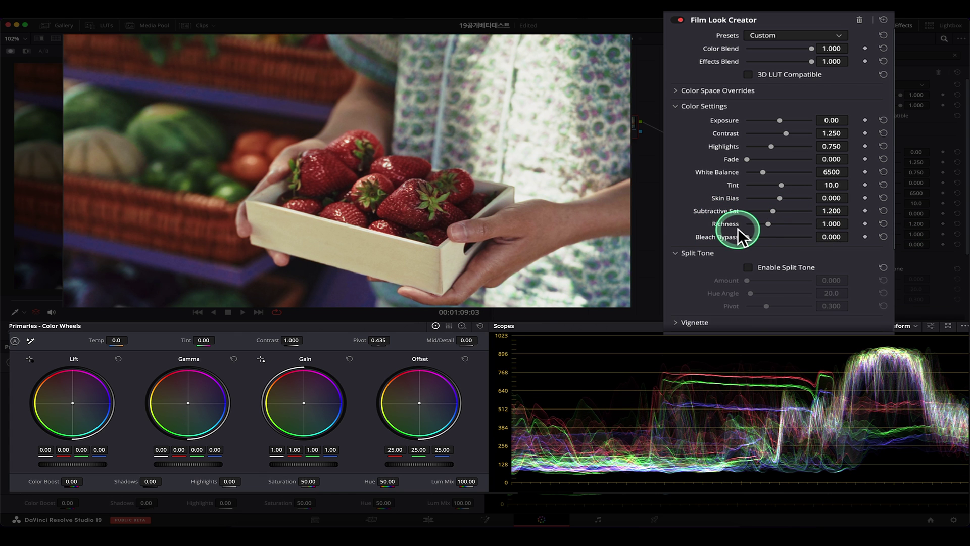
{"action": "mouse_move", "coordinate": [769, 223]}
{"action": "left_mouse_down"}
{"action": "mouse_move", "coordinate": [793, 223]}
{"action": "mouse_move", "coordinate": [749, 226]}
{"action": "left_mouse_up"}
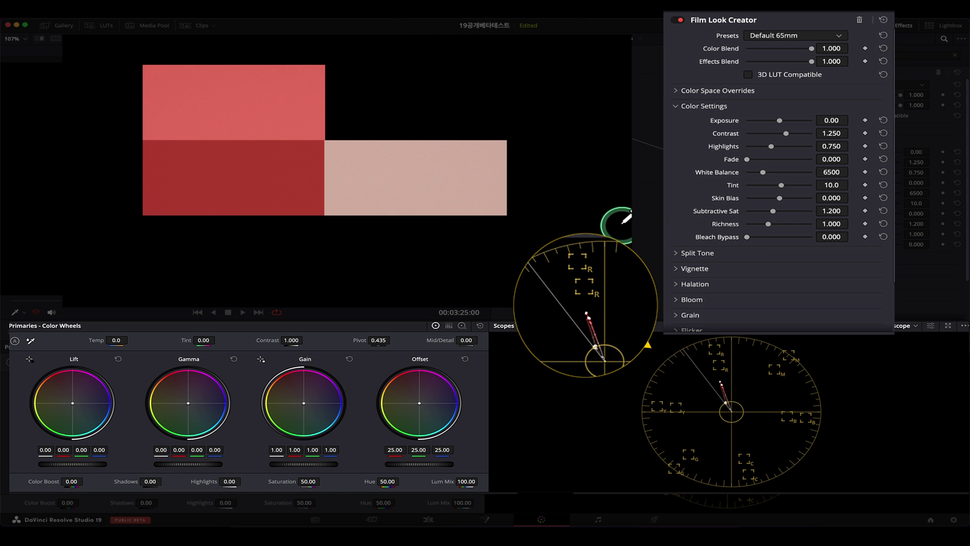
Sweep Richness between lower values and its 3.000 maximum, comparing pink versus deep red patches
{"action": "left_click_drag", "start_coordinate": [768, 225], "coordinate": [799, 229]}
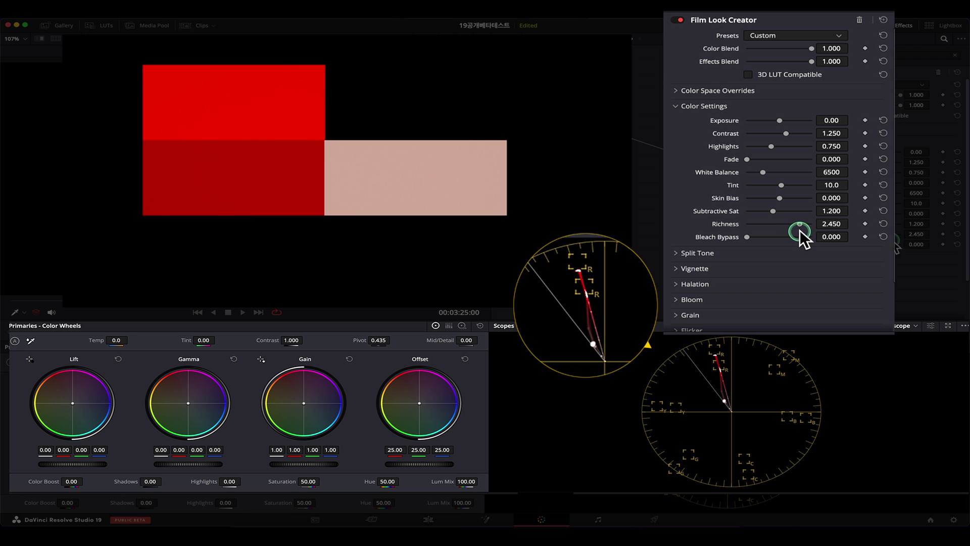
{"action": "left_click_drag", "start_coordinate": [799, 229], "coordinate": [814, 230]}
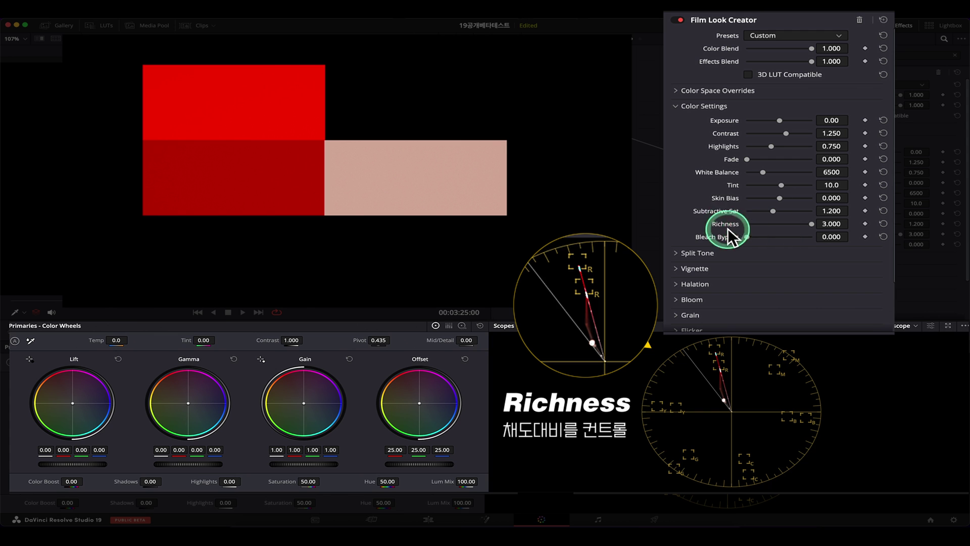
{"action": "left_click_drag", "start_coordinate": [814, 224], "coordinate": [766, 223]}
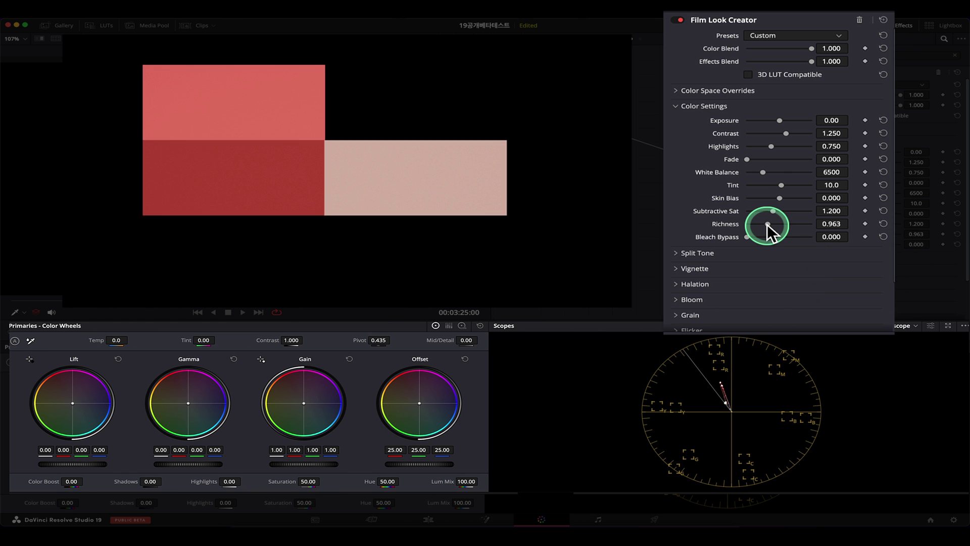
{"action": "mouse_move", "coordinate": [767, 223]}
{"action": "left_mouse_down"}
{"action": "mouse_move", "coordinate": [754, 223]}
{"action": "mouse_move", "coordinate": [811, 225]}
{"action": "mouse_move", "coordinate": [768, 228]}
{"action": "left_mouse_up"}
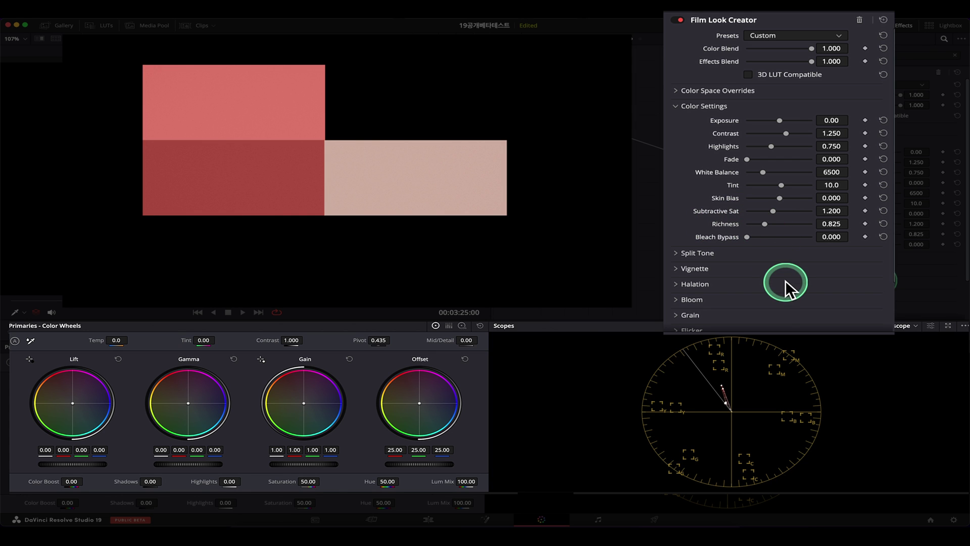
{"action": "left_click_drag", "start_coordinate": [763, 224], "coordinate": [800, 223]}
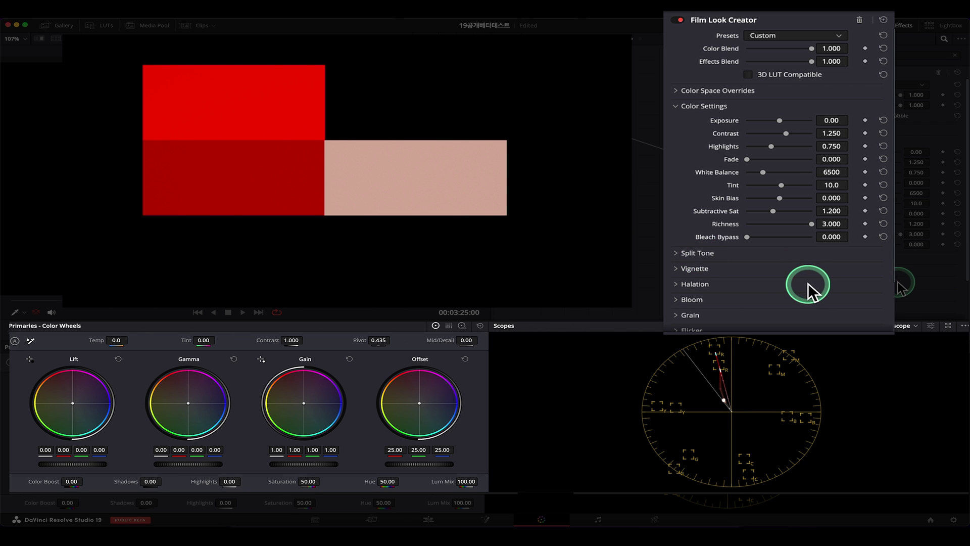
Reset Richness to 1.000, push Subtractive Sat to 3.000, then raise Richness to about 2.064
{"action": "double_click", "coordinate": [808, 224]}
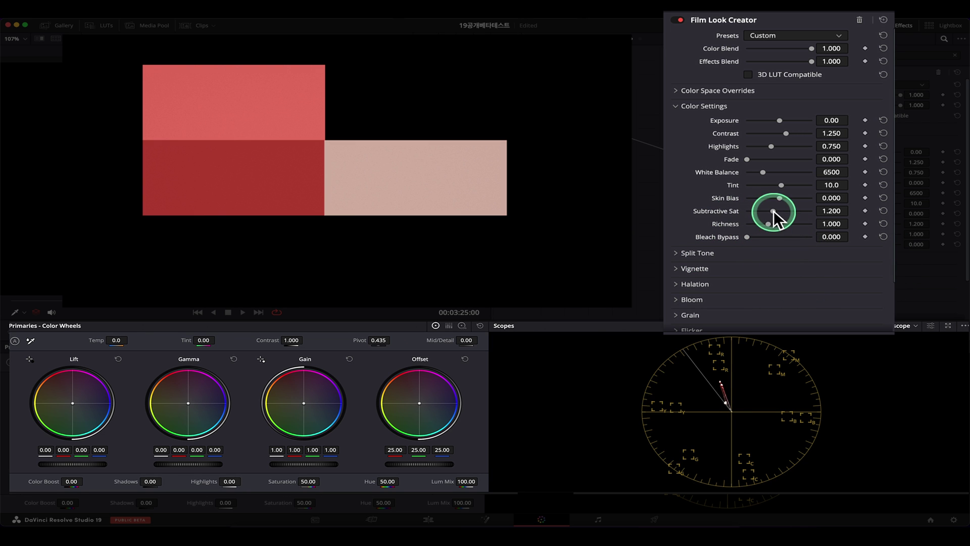
{"action": "left_click_drag", "start_coordinate": [773, 211], "coordinate": [826, 211]}
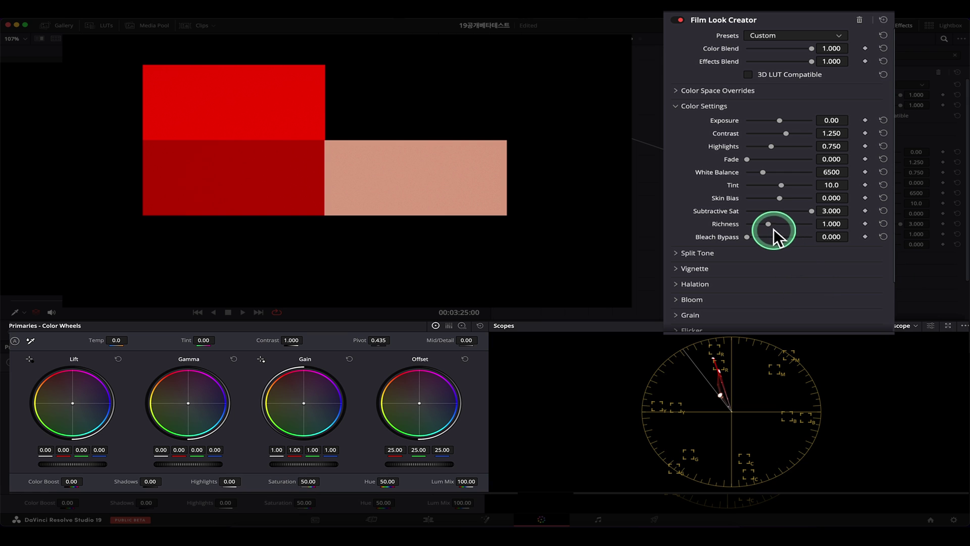
{"action": "left_click_drag", "start_coordinate": [769, 224], "coordinate": [773, 225]}
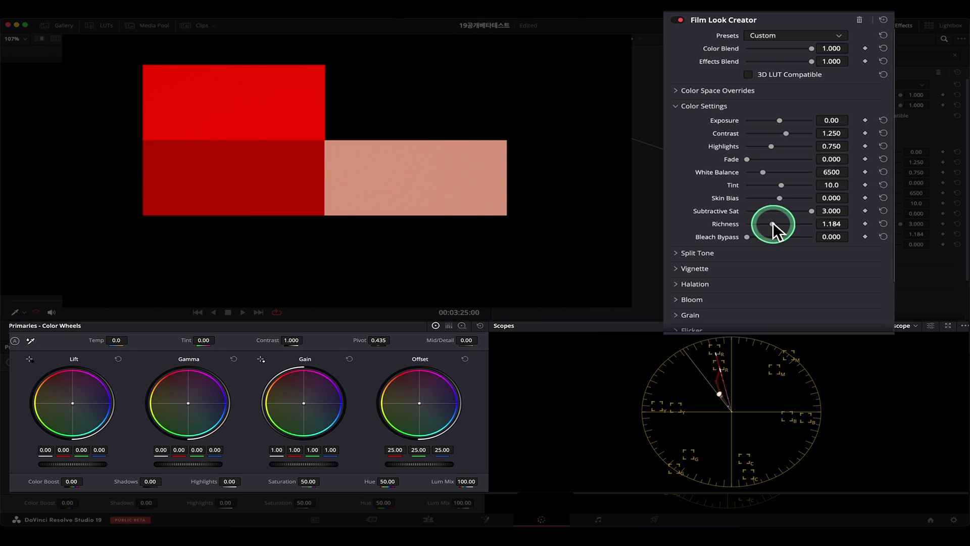
{"action": "left_click_drag", "start_coordinate": [773, 224], "coordinate": [791, 223]}
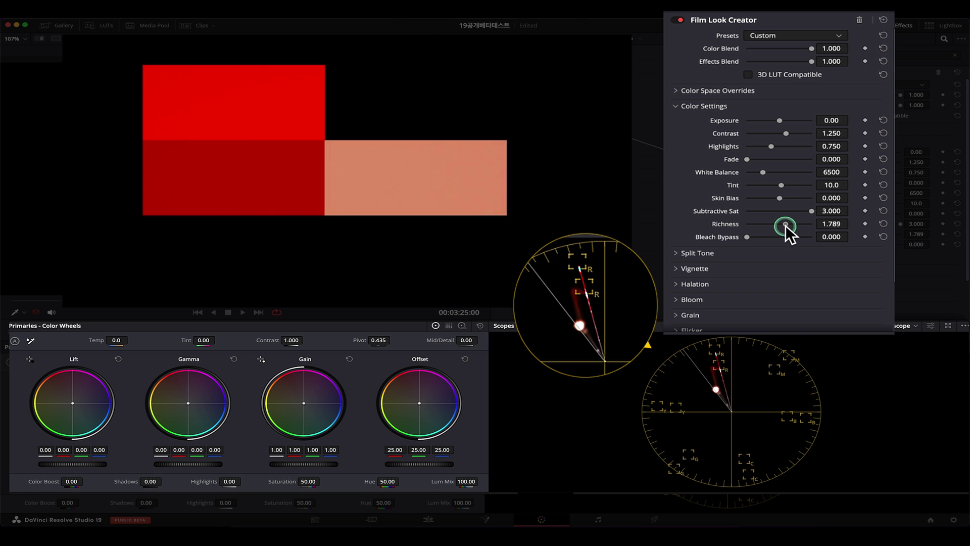
{"action": "left_click_drag", "start_coordinate": [785, 224], "coordinate": [791, 224]}
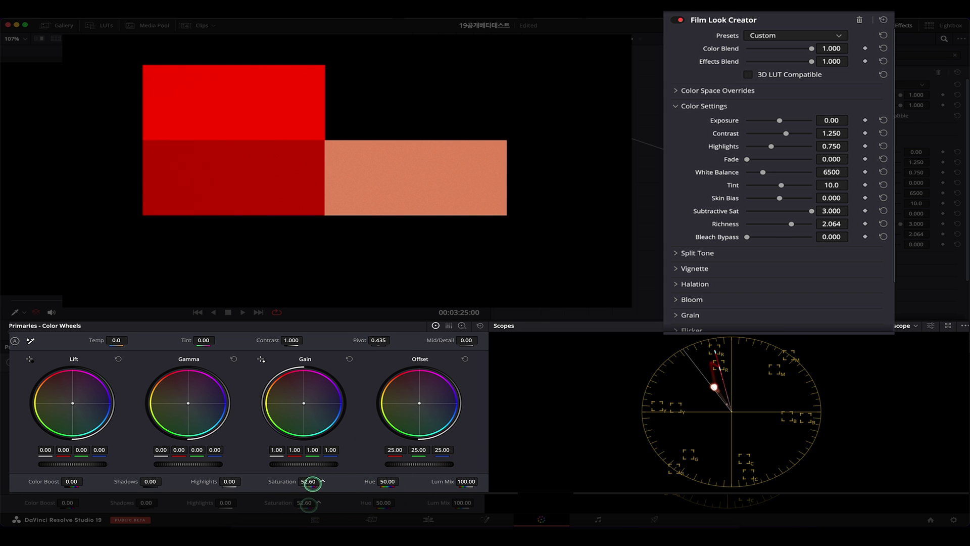
Boost the primary Saturation for comparison, then reset it to 50.00
{"action": "left_click", "coordinate": [722, 361]}
{"action": "left_click", "coordinate": [309, 481]}
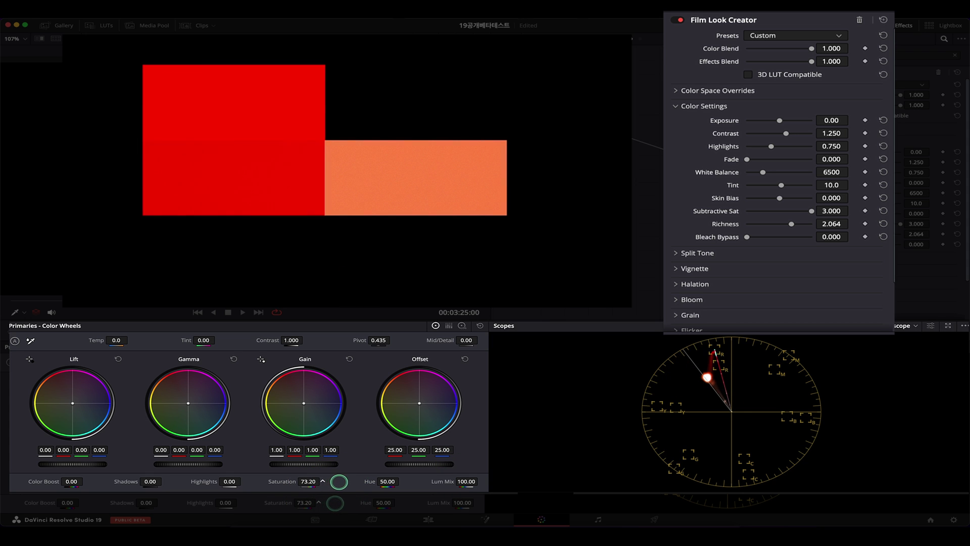
{"action": "double_click", "coordinate": [322, 481]}
{"action": "left_click", "coordinate": [271, 192]}
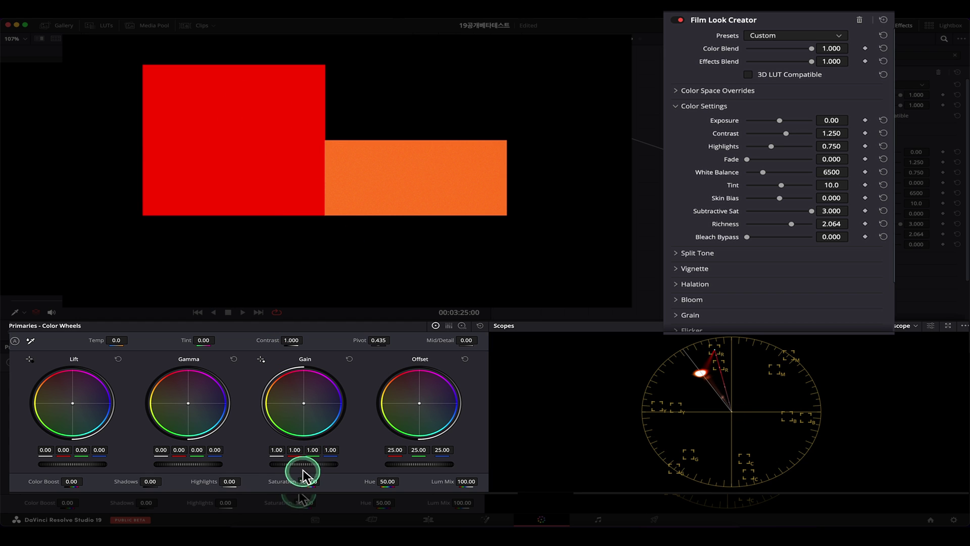
{"action": "double_click", "coordinate": [280, 481]}
Raise Richness to 3.000 and fine-tune Subtractive Sat around 3.000
{"action": "left_click_drag", "start_coordinate": [792, 224], "coordinate": [823, 224]}
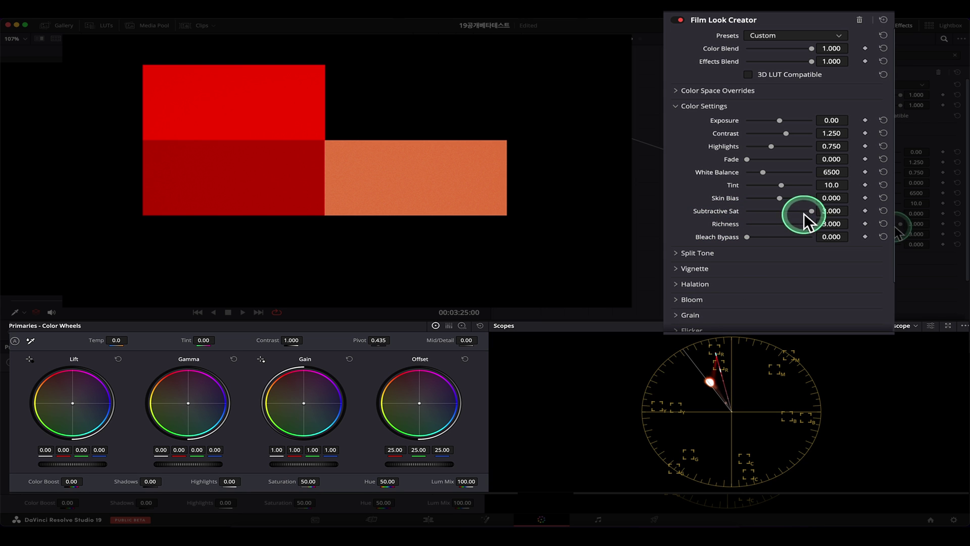
{"action": "left_click_drag", "start_coordinate": [805, 214], "coordinate": [802, 213]}
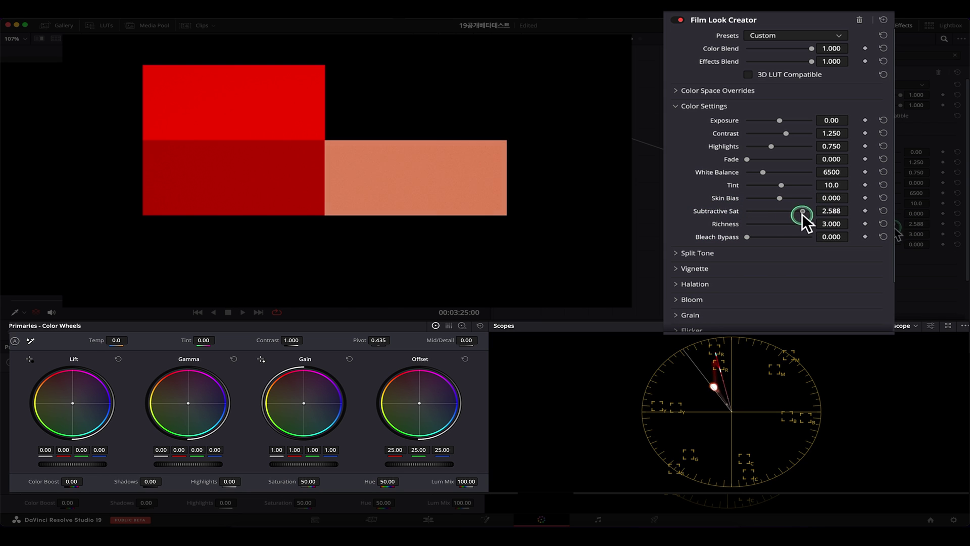
{"action": "mouse_move", "coordinate": [802, 213]}
{"action": "left_mouse_down"}
{"action": "mouse_move", "coordinate": [790, 212]}
{"action": "mouse_move", "coordinate": [804, 213]}
{"action": "left_mouse_up"}
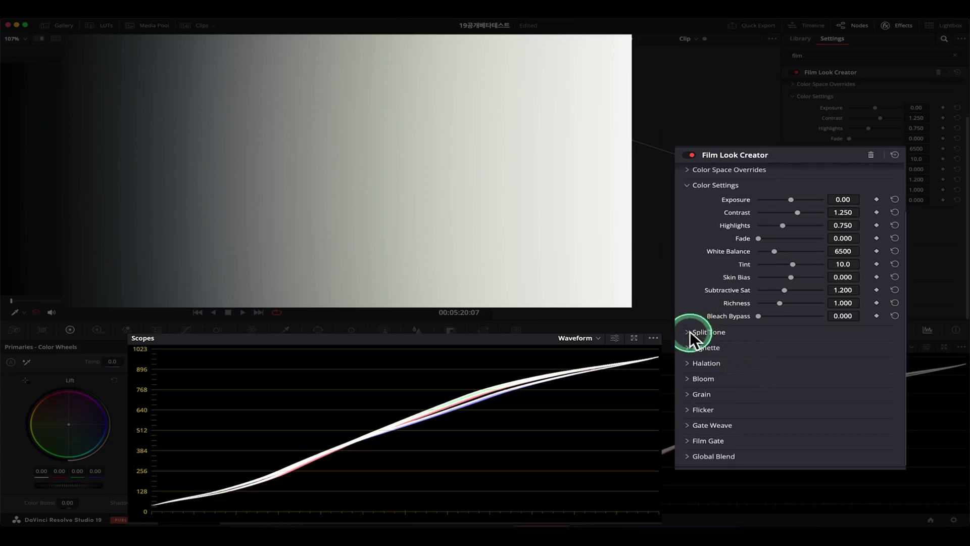
Enable Split Tone with Amount 0.826, Hue Angle 9.9 and Pivot raised to about 0.394
{"action": "left_click", "coordinate": [689, 332]}
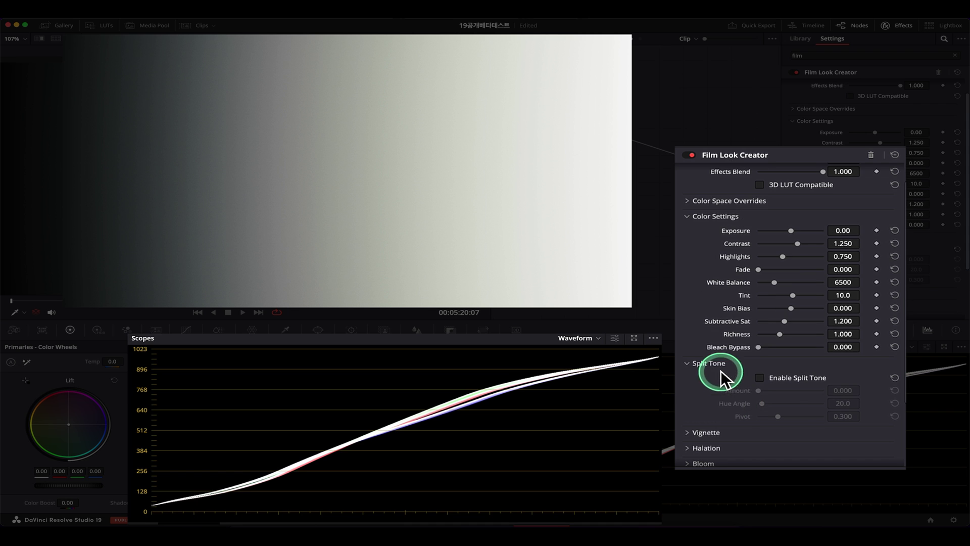
{"action": "left_click", "coordinate": [758, 378]}
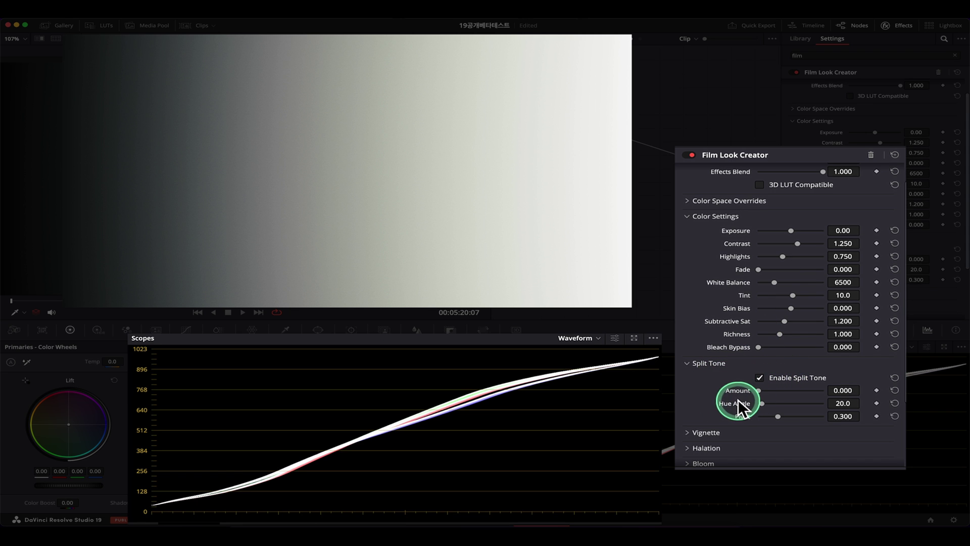
{"action": "left_click_drag", "start_coordinate": [758, 390], "coordinate": [811, 390]}
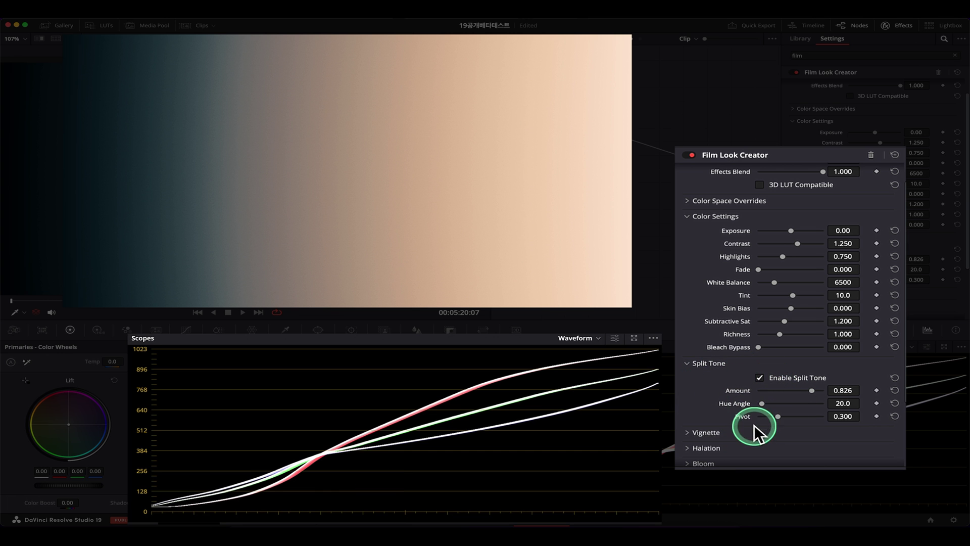
{"action": "mouse_move", "coordinate": [762, 404]}
{"action": "left_mouse_down"}
{"action": "mouse_move", "coordinate": [806, 406]}
{"action": "mouse_move", "coordinate": [735, 441]}
{"action": "left_mouse_up"}
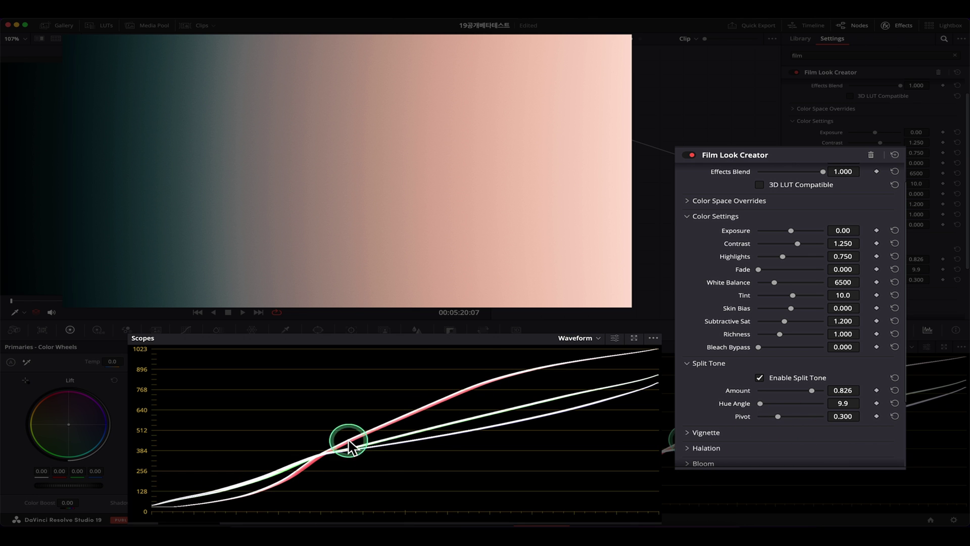
{"action": "left_click_drag", "start_coordinate": [778, 416], "coordinate": [784, 419]}
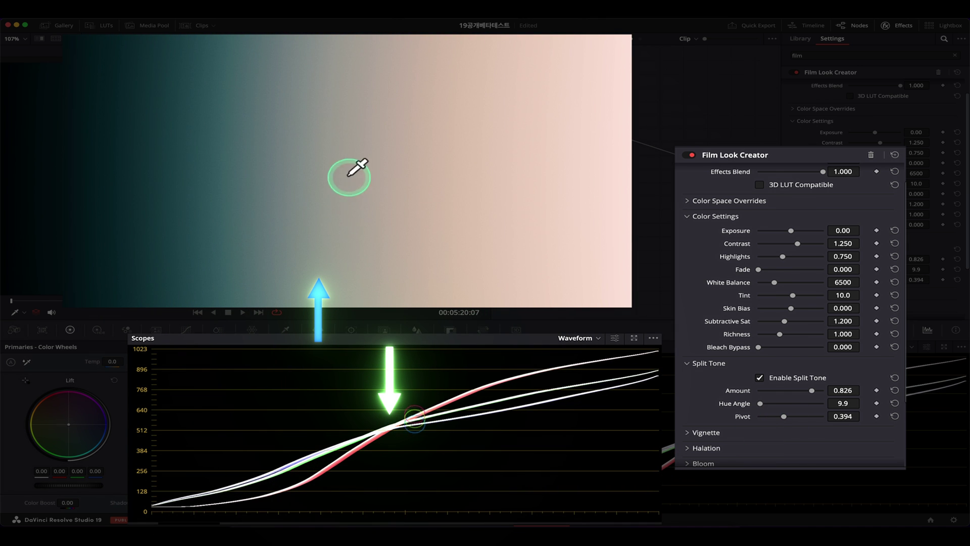
{"action": "left_click_drag", "start_coordinate": [776, 422], "coordinate": [782, 418]}
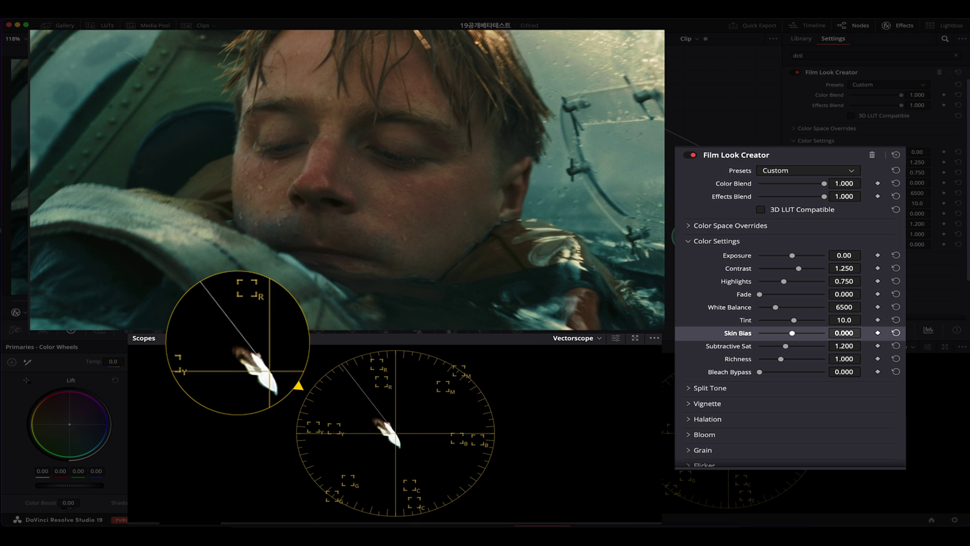
Sweep Skin Bias between -1.000 and 1.000 on the face shot, settling at -0.651
{"action": "mouse_move", "coordinate": [793, 333]}
{"action": "left_mouse_down"}
{"action": "mouse_move", "coordinate": [753, 343]}
{"action": "mouse_move", "coordinate": [799, 337]}
{"action": "mouse_move", "coordinate": [766, 341]}
{"action": "left_mouse_up"}
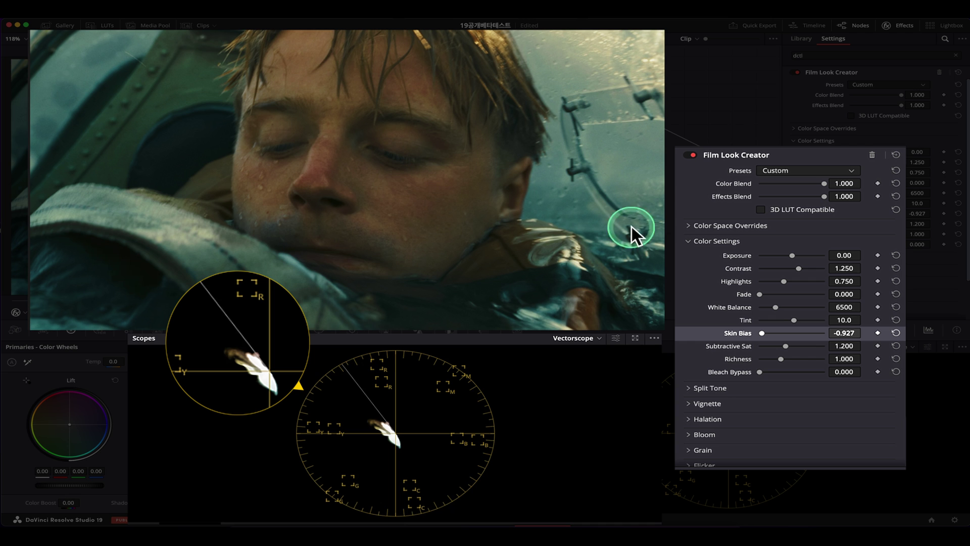
{"action": "left_click_drag", "start_coordinate": [728, 343], "coordinate": [835, 332]}
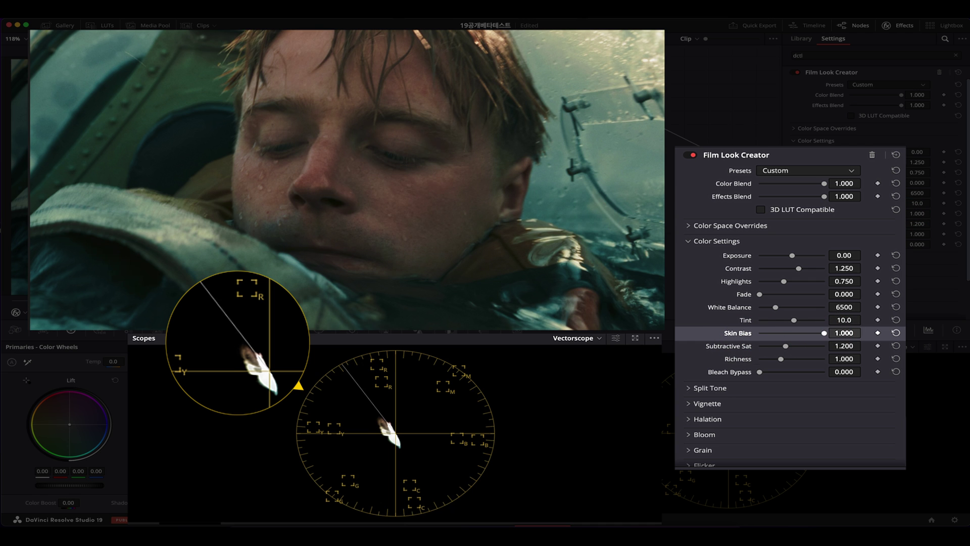
{"action": "mouse_move", "coordinate": [792, 332]}
{"action": "left_mouse_down"}
{"action": "mouse_move", "coordinate": [760, 335]}
{"action": "mouse_move", "coordinate": [767, 339]}
{"action": "left_mouse_up"}
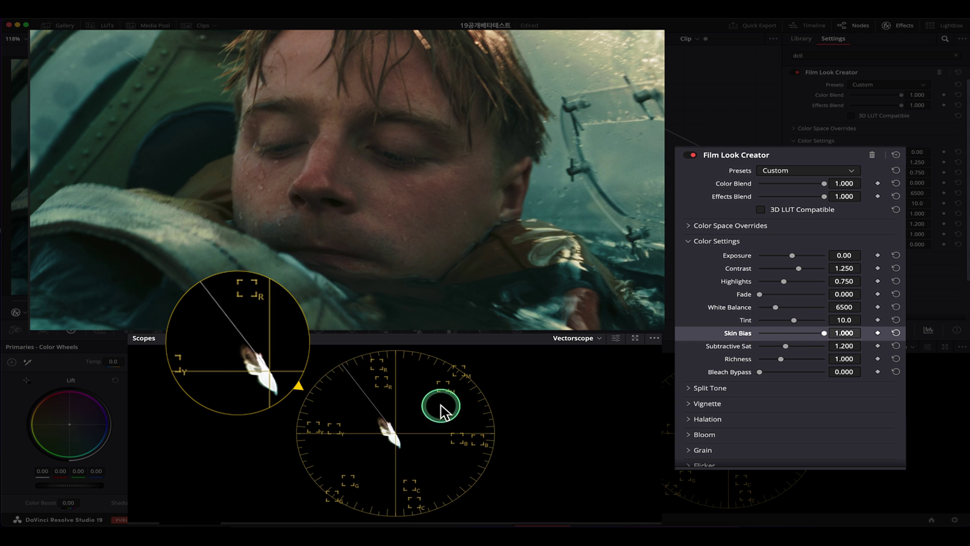
{"action": "left_click", "coordinate": [817, 335]}
{"action": "left_click_drag", "start_coordinate": [817, 334], "coordinate": [771, 335]}
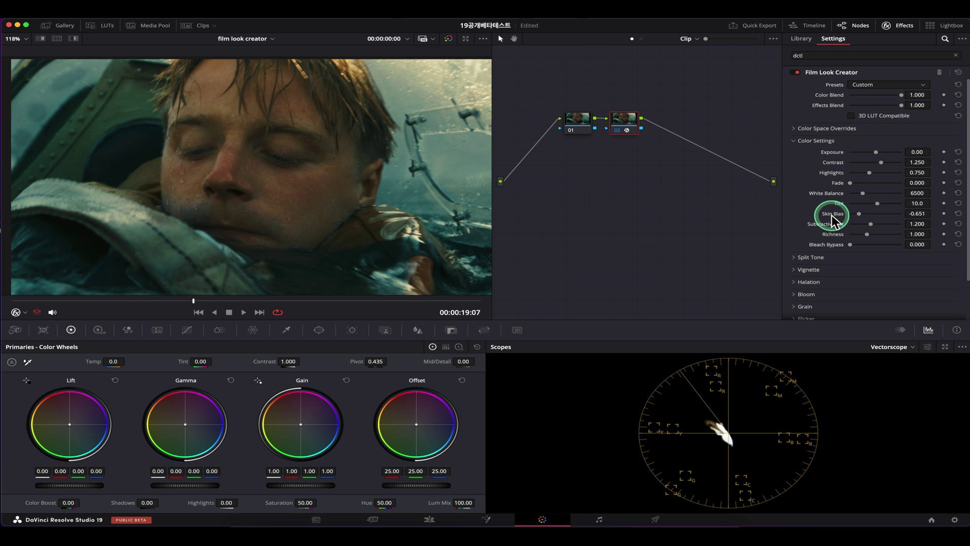
Add node 03 running the MONO-Balance-v1.1 DCTL, then reselect node 02
{"action": "mouse_move", "coordinate": [833, 220]}
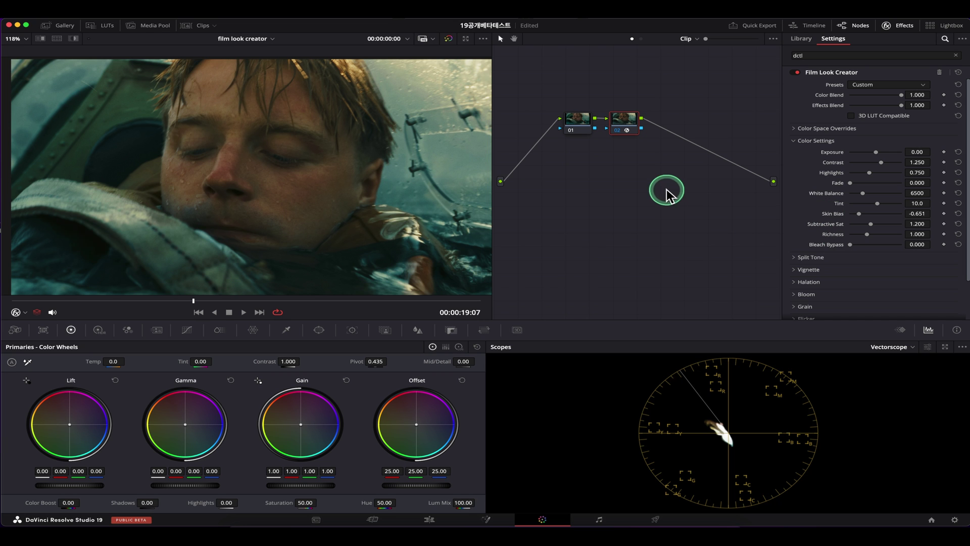
{"action": "key", "text": "alt+s"}
{"action": "left_click_drag", "start_coordinate": [833, 90], "coordinate": [675, 124]}
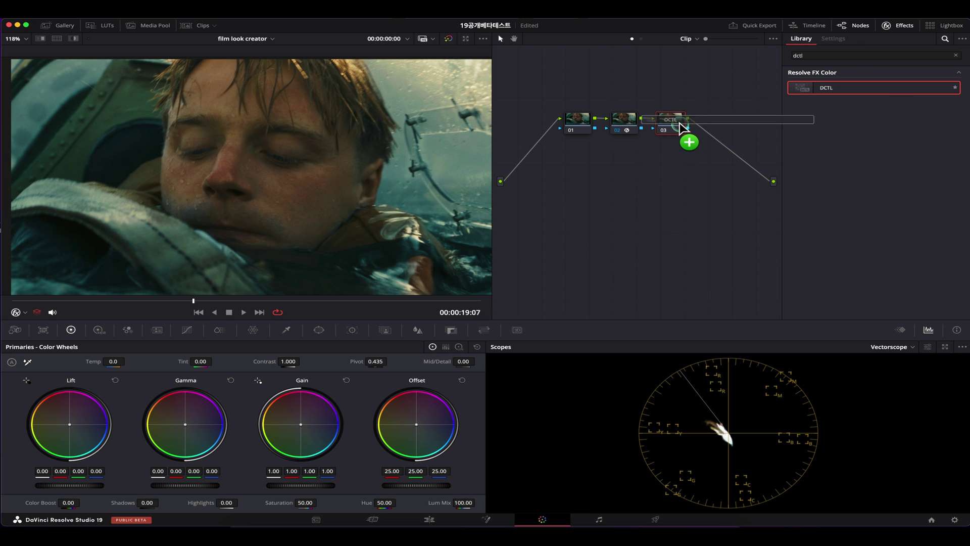
{"action": "left_click", "coordinate": [887, 85]}
{"action": "scroll", "coordinate": [920, 182], "scroll_direction": "up", "scroll_amount": 3}
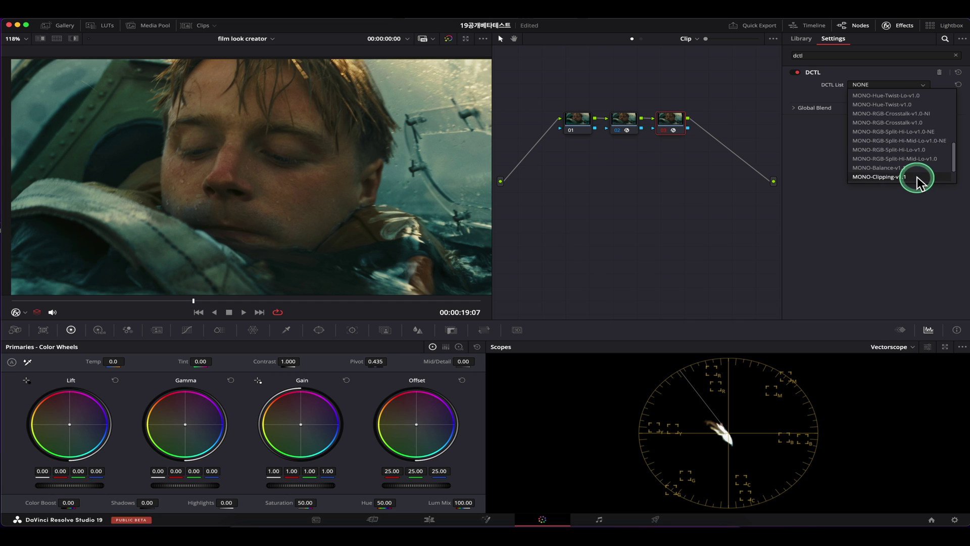
{"action": "left_click", "coordinate": [918, 147]}
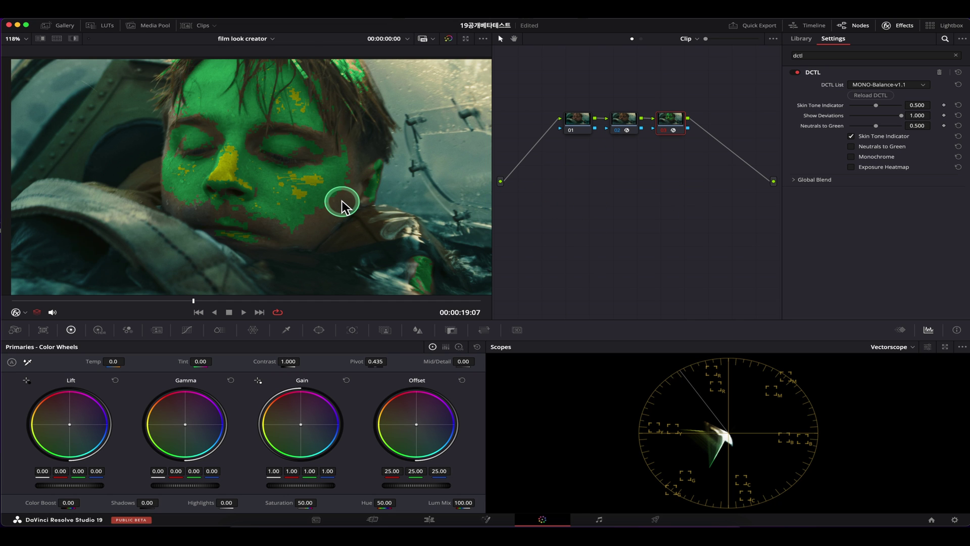
{"action": "left_click", "coordinate": [625, 122]}
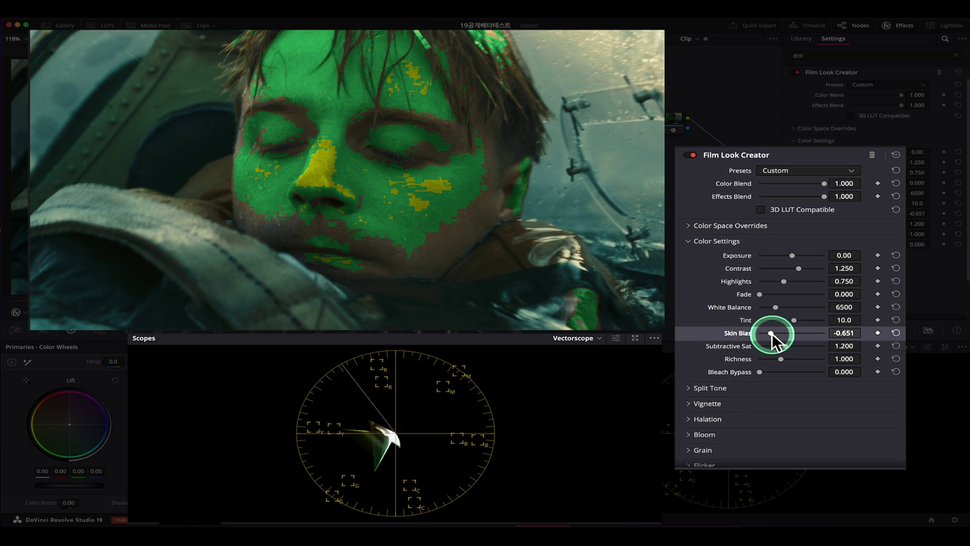
Compare Skin Bias at -1.000 and 1.000 against the skin overlay, ending at -1.000
{"action": "mouse_move", "coordinate": [771, 333]}
{"action": "left_mouse_down"}
{"action": "mouse_move", "coordinate": [745, 335]}
{"action": "mouse_move", "coordinate": [839, 330]}
{"action": "mouse_move", "coordinate": [738, 331]}
{"action": "mouse_move", "coordinate": [815, 329]}
{"action": "mouse_move", "coordinate": [753, 333]}
{"action": "left_mouse_up"}
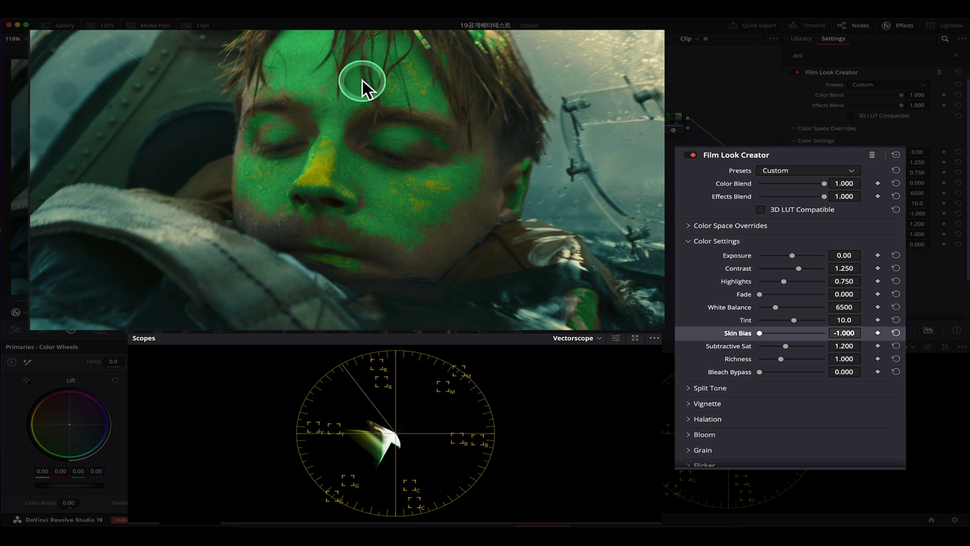
{"action": "left_click_drag", "start_coordinate": [759, 333], "coordinate": [854, 331]}
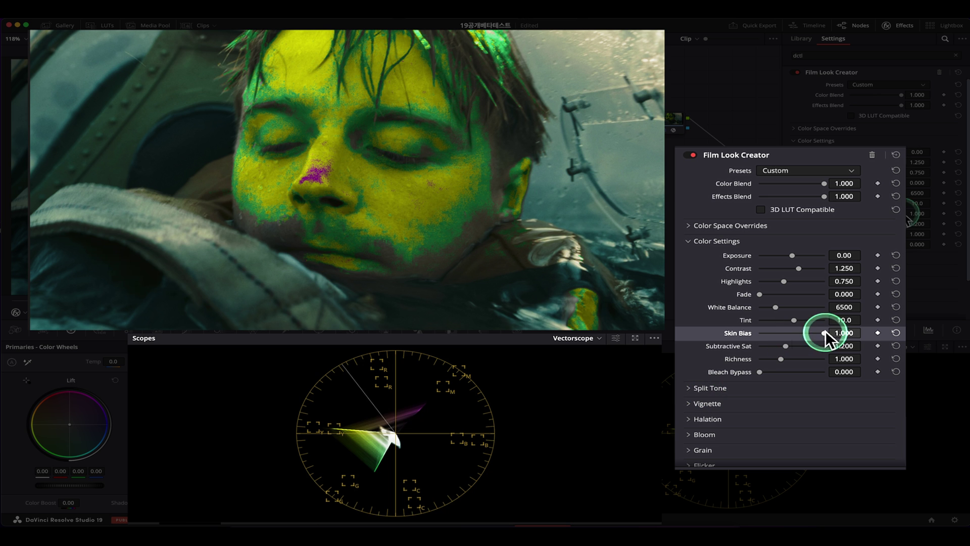
{"action": "mouse_move", "coordinate": [826, 334]}
{"action": "left_mouse_down"}
{"action": "mouse_move", "coordinate": [748, 336]}
{"action": "mouse_move", "coordinate": [807, 339]}
{"action": "left_mouse_up"}
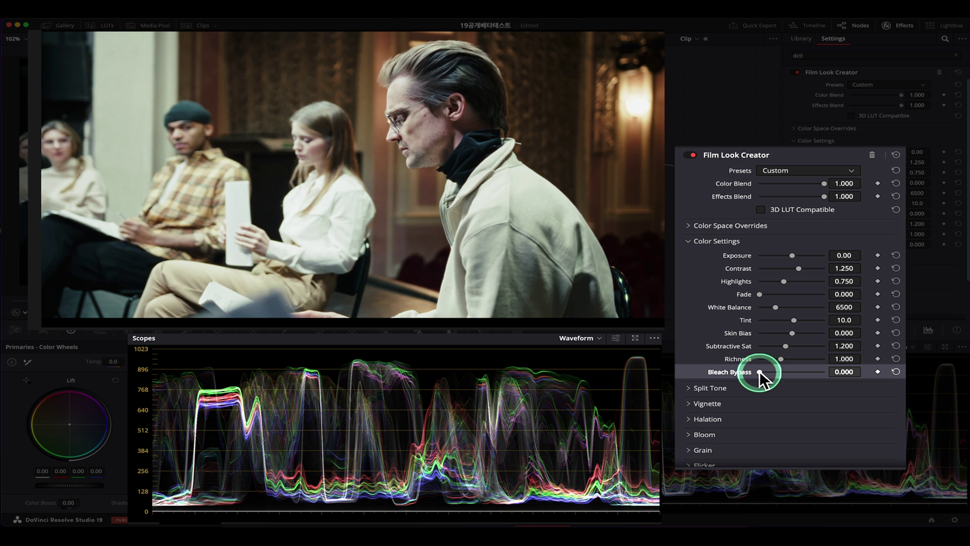
Test and reset Bleach Bypass, then set Subtractive Sat to 3.000 and Bleach Bypass to 1.000
{"action": "left_click_drag", "start_coordinate": [762, 372], "coordinate": [822, 371]}
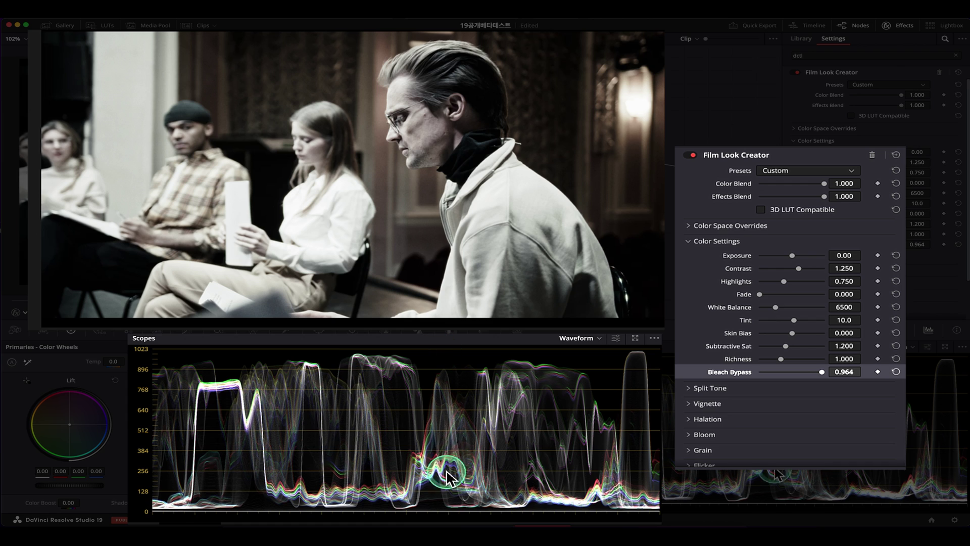
{"action": "mouse_move", "coordinate": [821, 372]}
{"action": "left_mouse_down"}
{"action": "mouse_move", "coordinate": [793, 373]}
{"action": "mouse_move", "coordinate": [824, 372]}
{"action": "left_mouse_up"}
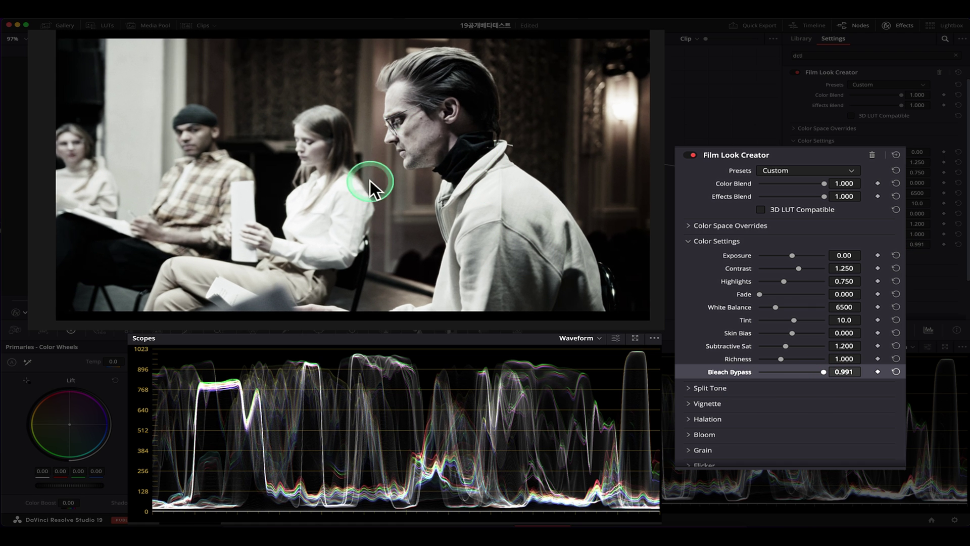
{"action": "double_click", "coordinate": [730, 371]}
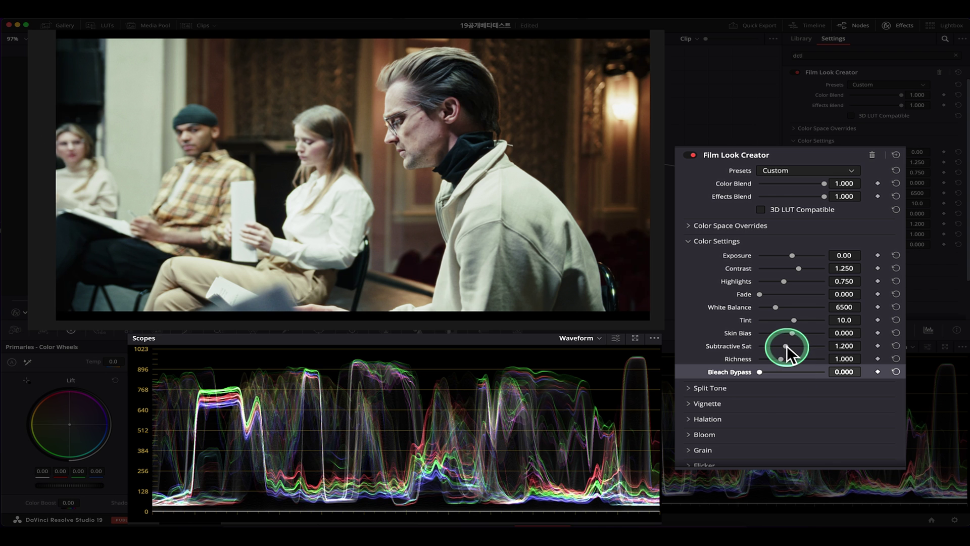
{"action": "left_click_drag", "start_coordinate": [786, 346], "coordinate": [825, 345]}
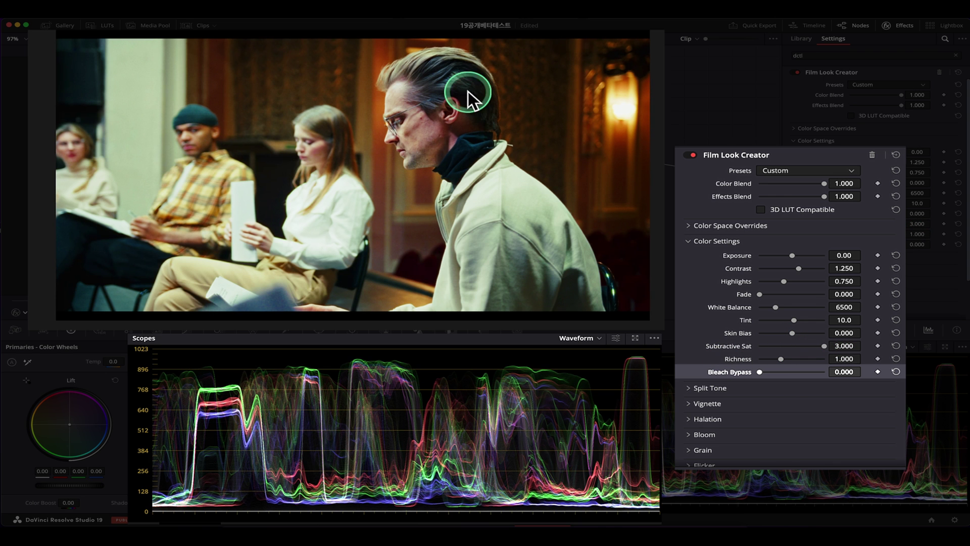
{"action": "left_click_drag", "start_coordinate": [746, 375], "coordinate": [837, 372]}
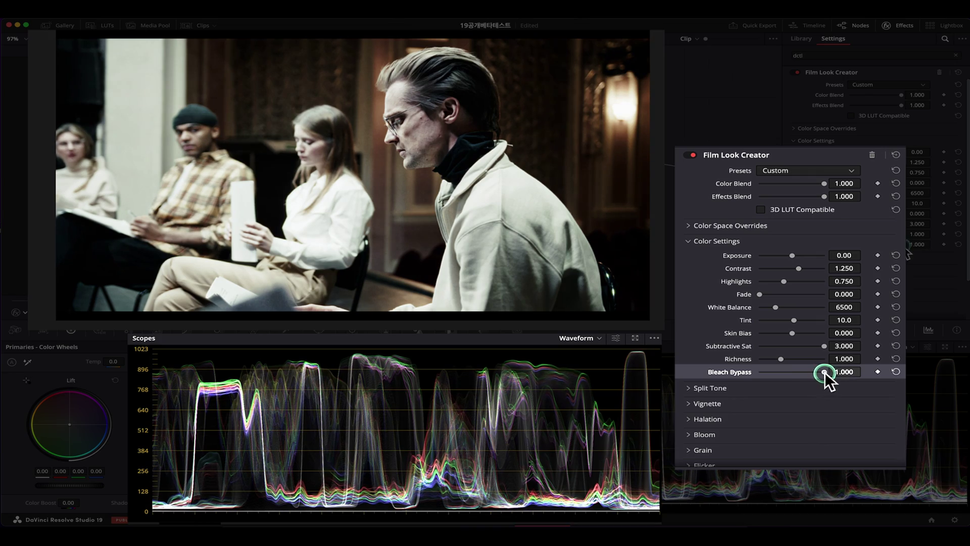
{"action": "left_click", "coordinate": [587, 135]}
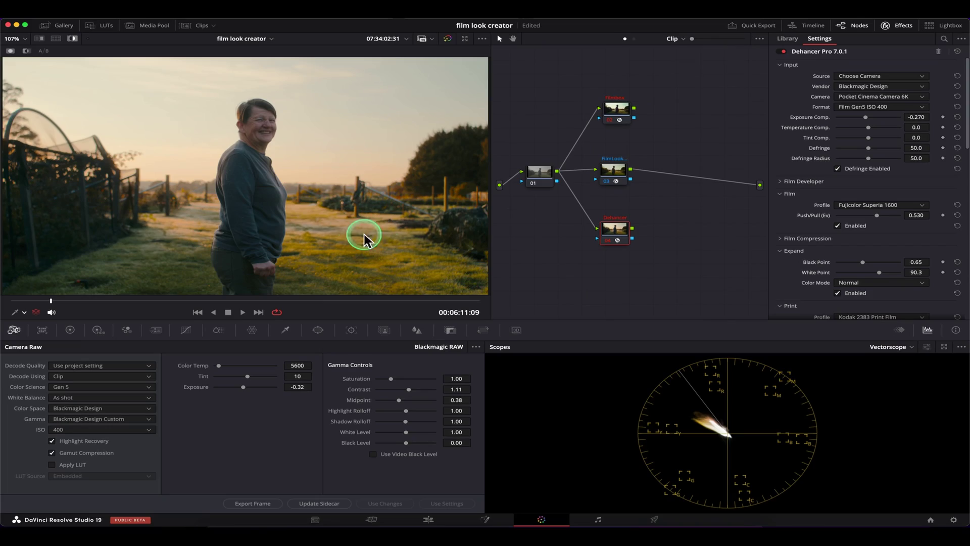
Compare the Film Look Creator, Filmbox and Dehancer looks on the portrait, ending on Dehancer
{"action": "left_click", "coordinate": [617, 170]}
{"action": "left_click", "coordinate": [617, 111]}
{"action": "left_click", "coordinate": [615, 228]}
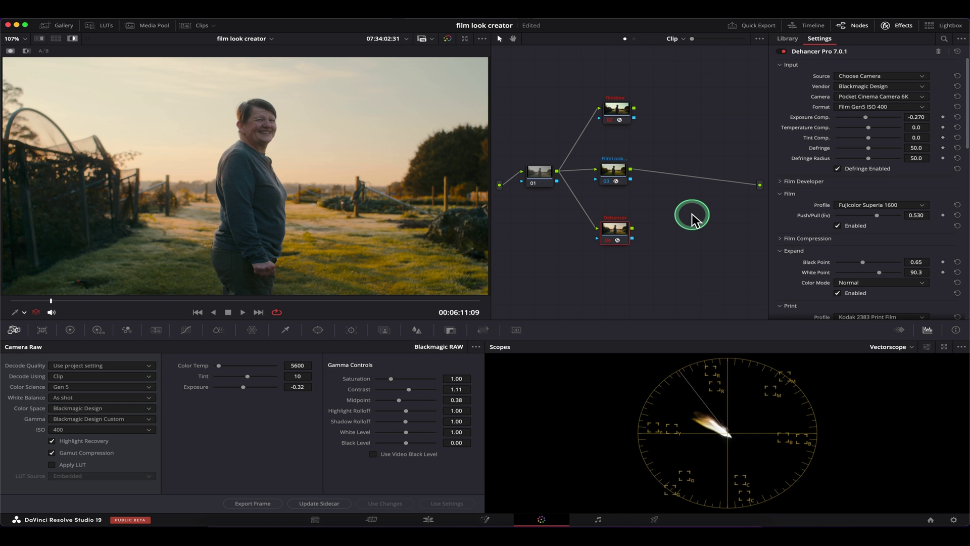
{"action": "left_click", "coordinate": [613, 169]}
{"action": "left_click", "coordinate": [618, 116]}
{"action": "left_click", "coordinate": [614, 171]}
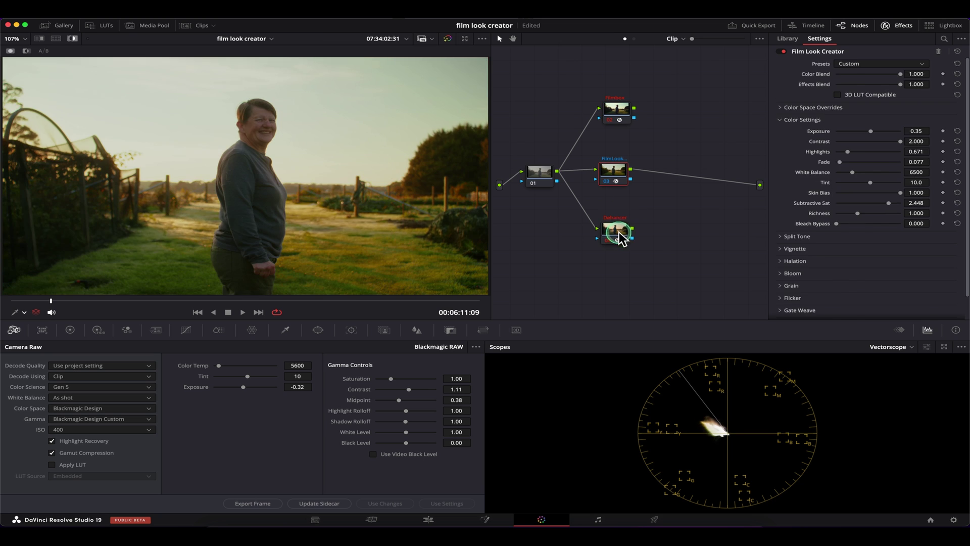
{"action": "left_click", "coordinate": [615, 230]}
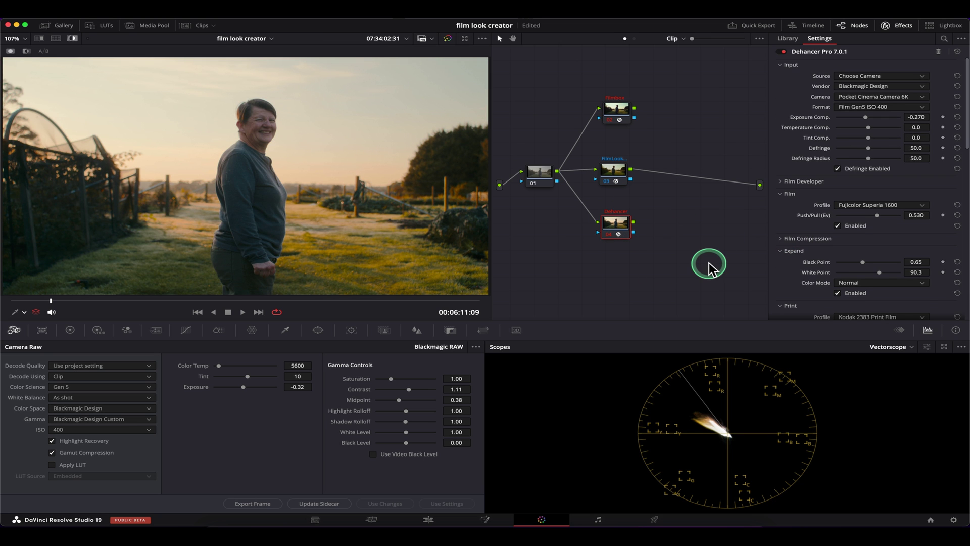
Switch Dehancer's film stock to Cinestill 50D with Push/Pull at 0.118
{"action": "left_click", "coordinate": [859, 205]}
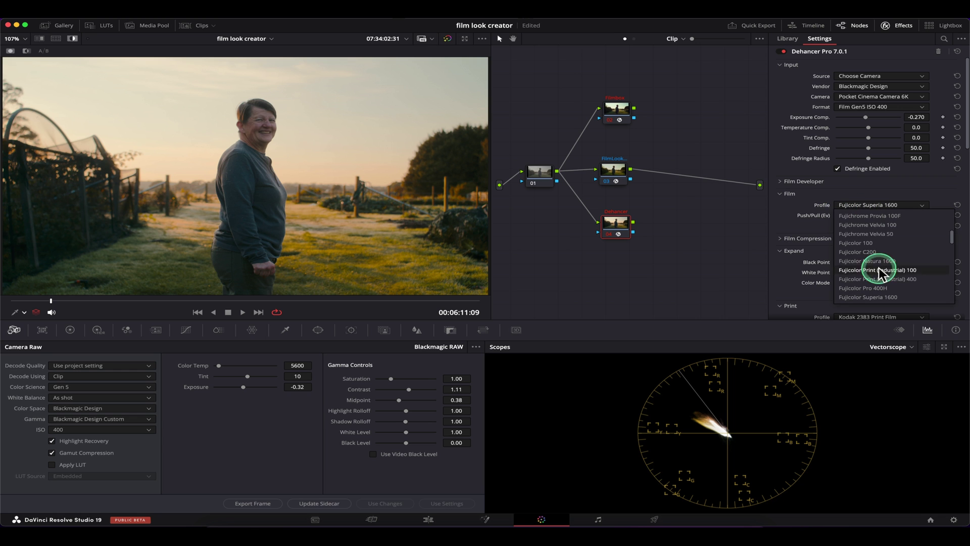
{"action": "scroll", "coordinate": [912, 273], "scroll_direction": "up", "scroll_amount": 3}
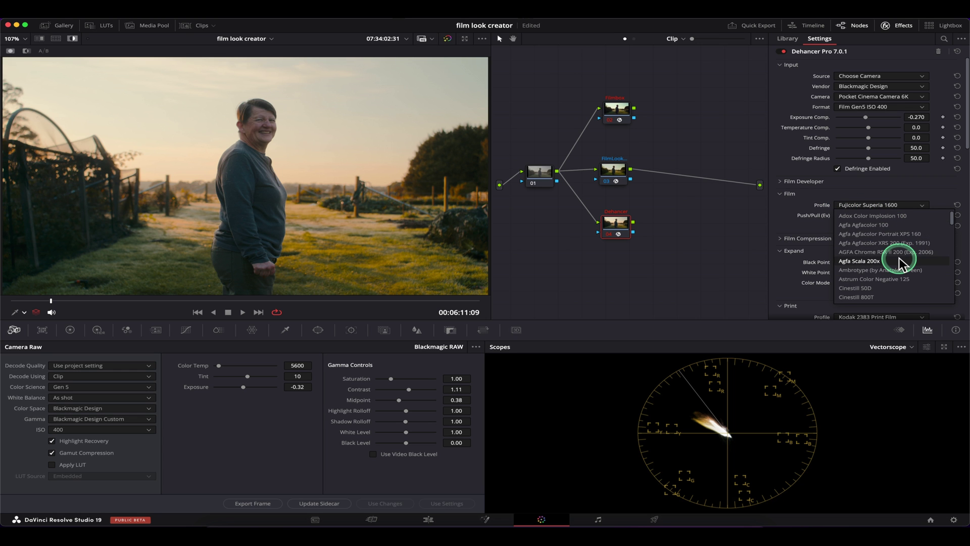
{"action": "left_click", "coordinate": [897, 234]}
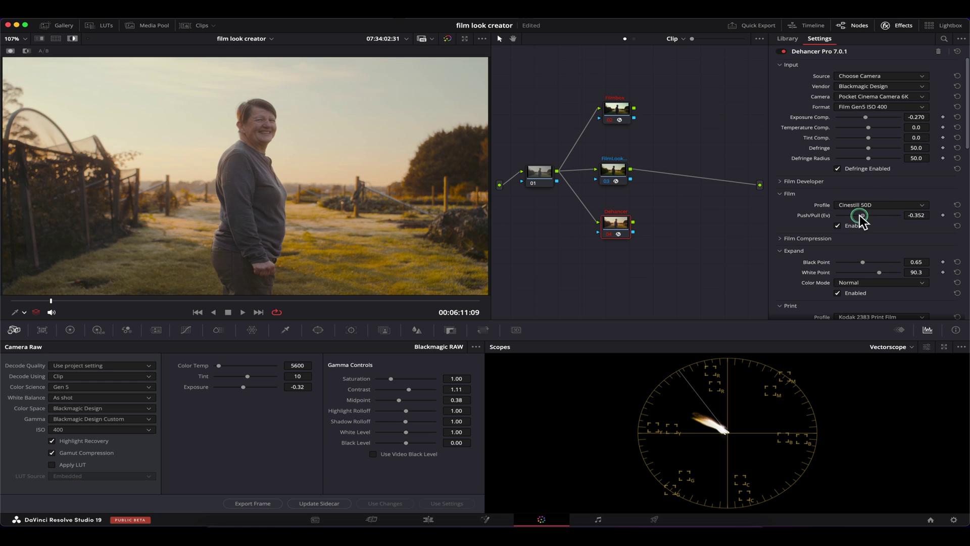
{"action": "left_click_drag", "start_coordinate": [861, 216], "coordinate": [868, 220]}
Compare the Cinestill 50D Dehancer look against the Film Look Creator and Filmbox nodes
{"action": "left_click", "coordinate": [615, 171]}
{"action": "left_click", "coordinate": [622, 118]}
{"action": "left_click", "coordinate": [614, 171]}
{"action": "left_click", "coordinate": [615, 222]}
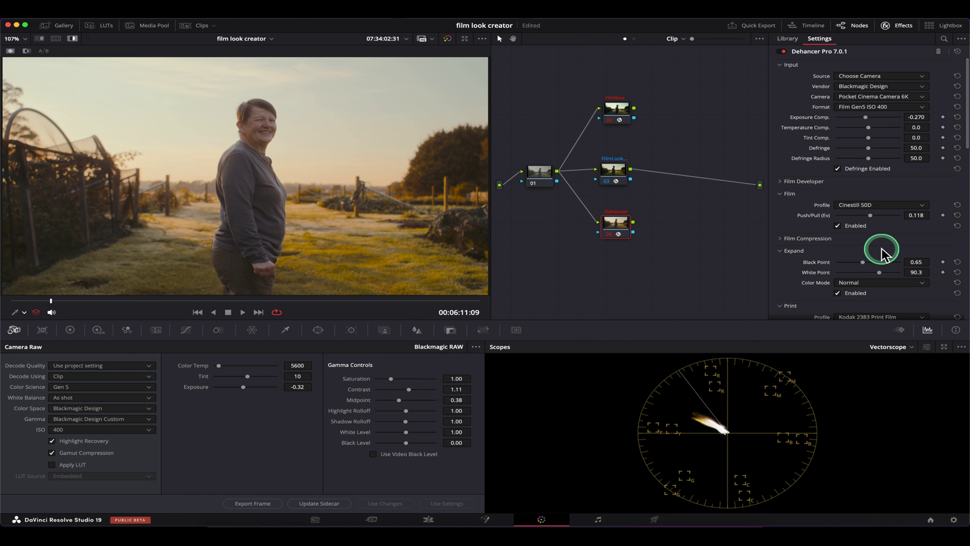
{"action": "left_click", "coordinate": [617, 168]}
{"action": "left_click", "coordinate": [621, 227]}
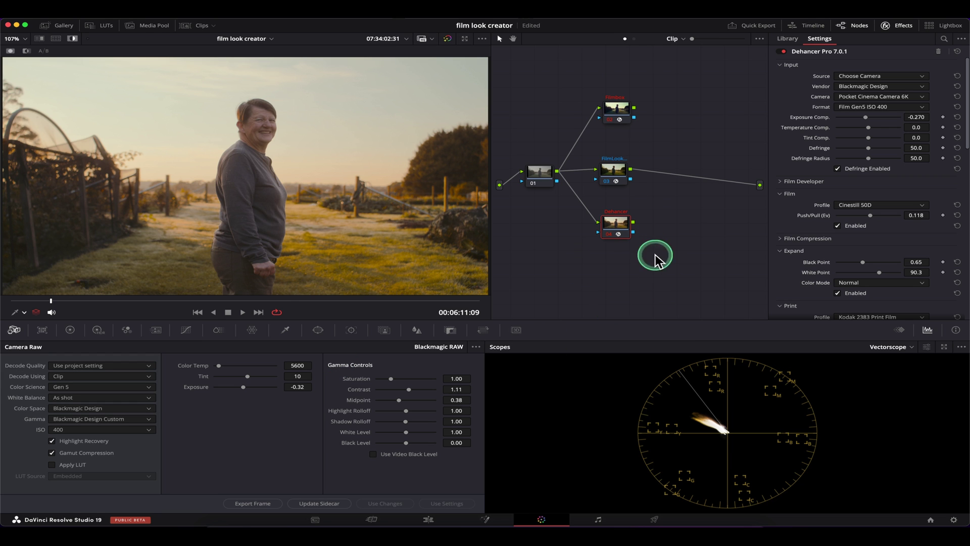
Cycle through the Filmbox, Film Look Creator and Dehancer looks, then switch to the mountain portrait clip
{"action": "left_click", "coordinate": [617, 109]}
{"action": "left_click", "coordinate": [616, 177]}
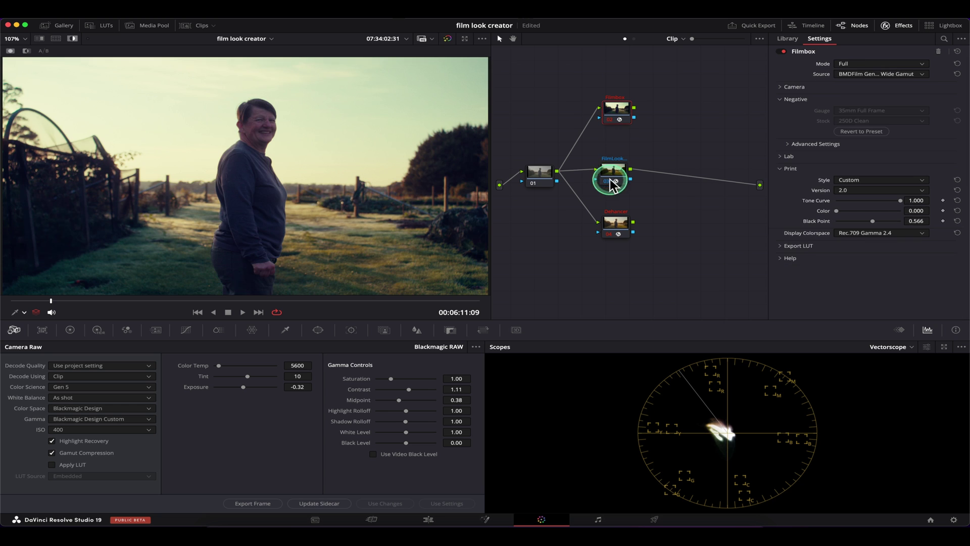
{"action": "left_click", "coordinate": [616, 225]}
{"action": "left_click", "coordinate": [616, 181]}
{"action": "left_click", "coordinate": [616, 222]}
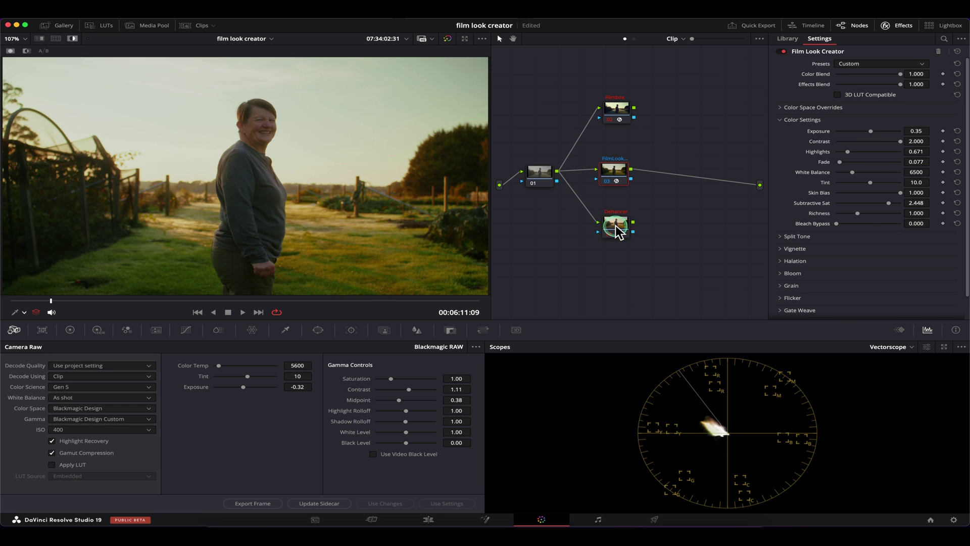
{"action": "left_click", "coordinate": [652, 235]}
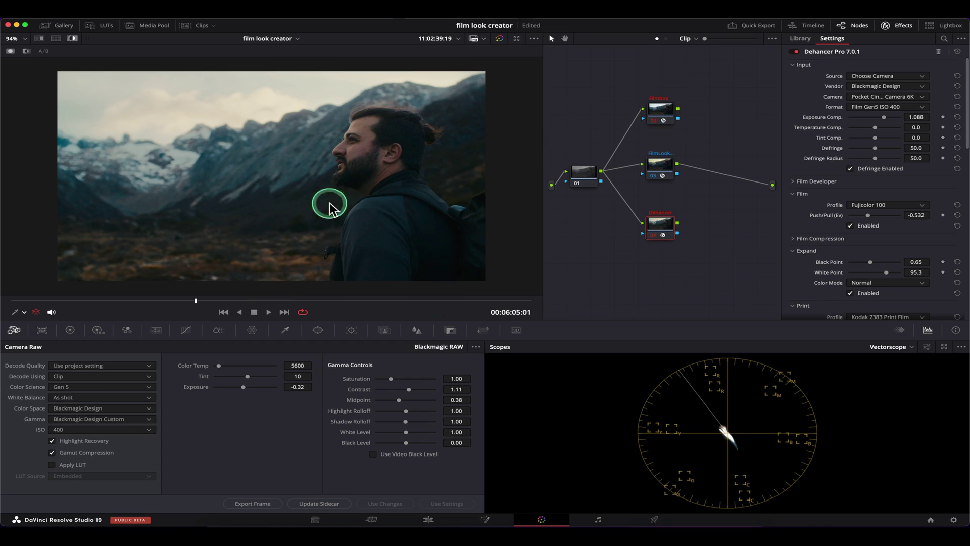
Repeatedly compare the Film Look Creator, Filmbox and Dehancer grades on the mountain portrait
{"action": "left_click", "coordinate": [665, 178]}
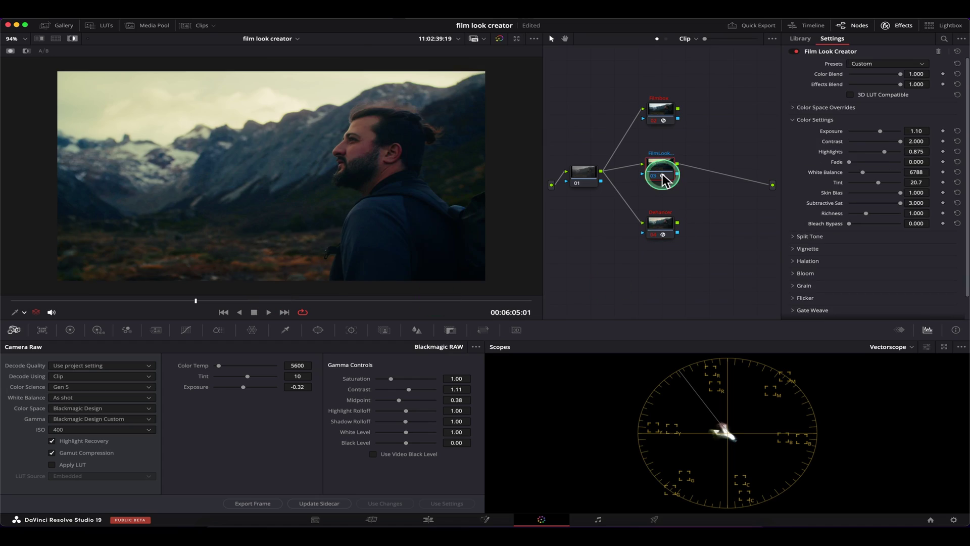
{"action": "left_click", "coordinate": [671, 125]}
{"action": "left_click", "coordinate": [665, 166]}
{"action": "left_click", "coordinate": [662, 227]}
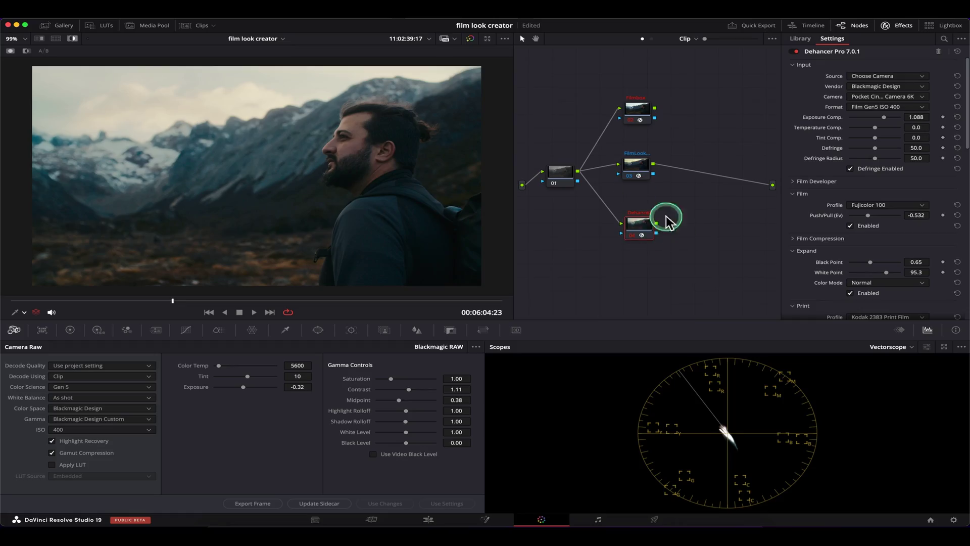
{"action": "left_click", "coordinate": [637, 166]}
{"action": "left_click", "coordinate": [637, 110]}
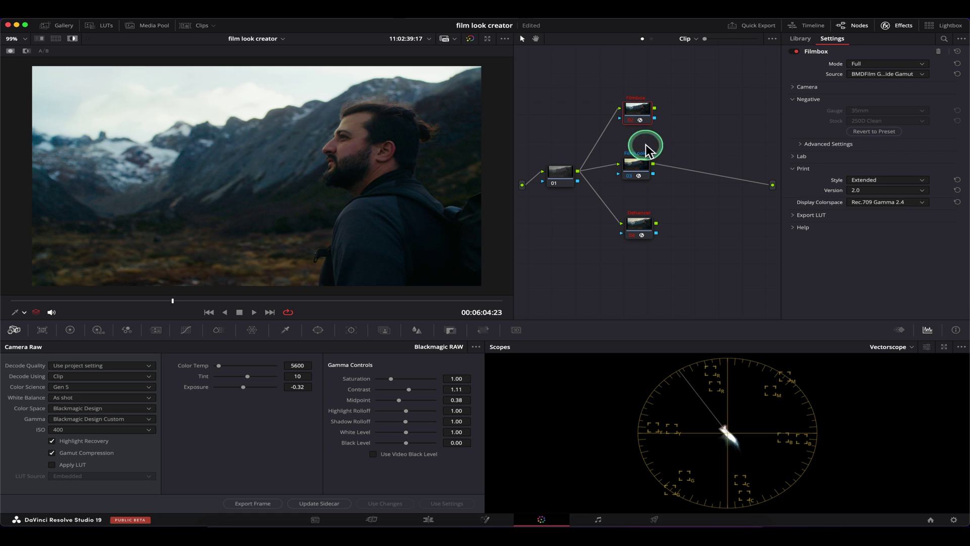
{"action": "left_click", "coordinate": [637, 165]}
{"action": "left_click", "coordinate": [638, 224]}
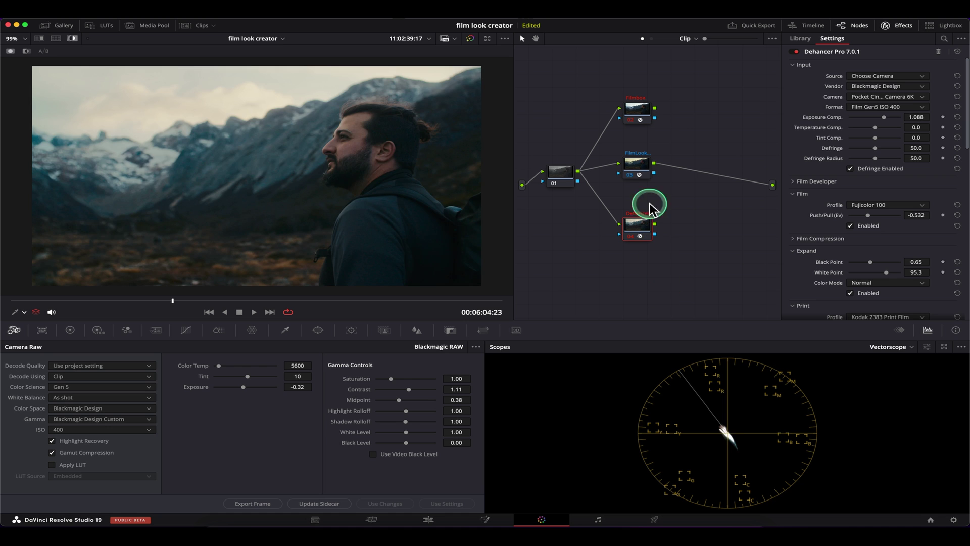
{"action": "left_click", "coordinate": [638, 164]}
{"action": "left_click", "coordinate": [639, 109]}
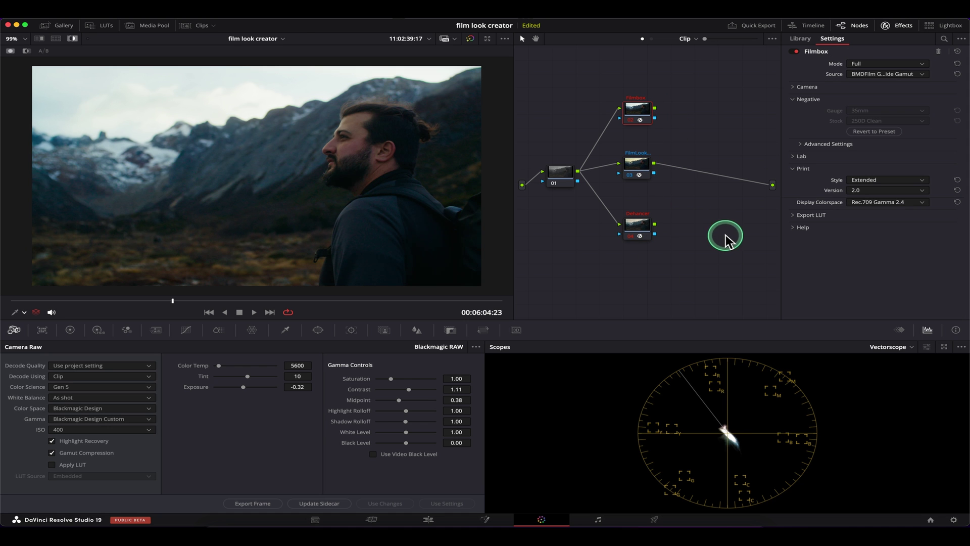
{"action": "left_click", "coordinate": [641, 230]}
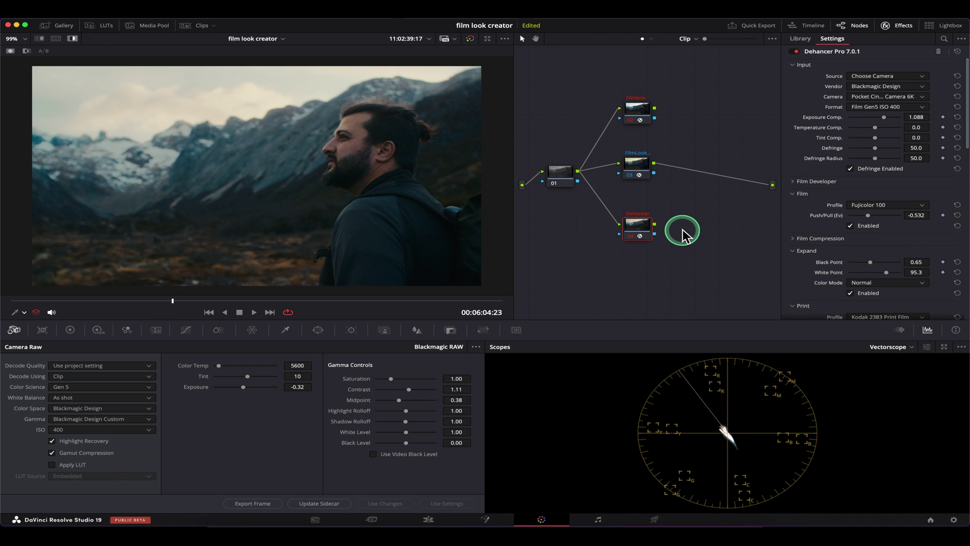
Check the ungraded source node, then add new nodes 02, 03 and 04
{"action": "left_click", "coordinate": [561, 175]}
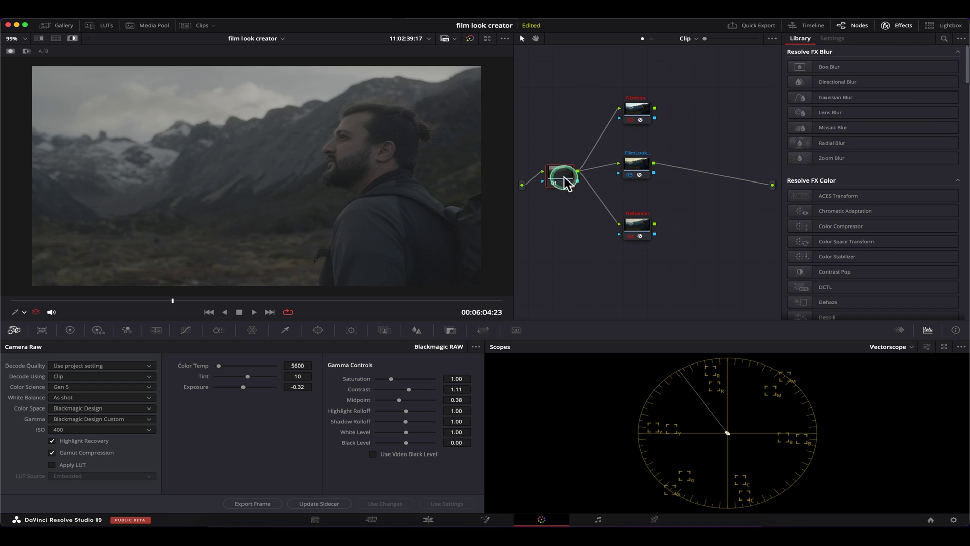
{"action": "left_click", "coordinate": [640, 230]}
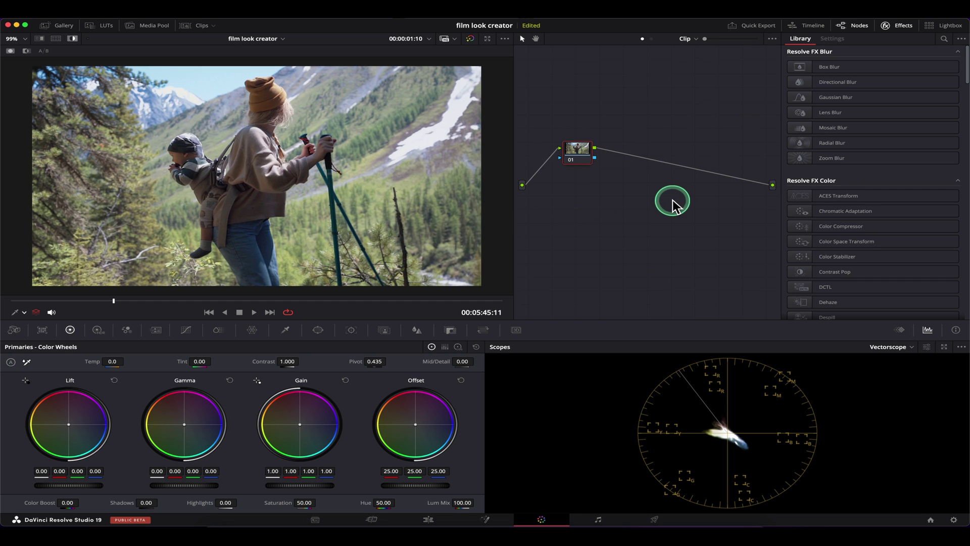
{"action": "key", "text": "alt+s"}
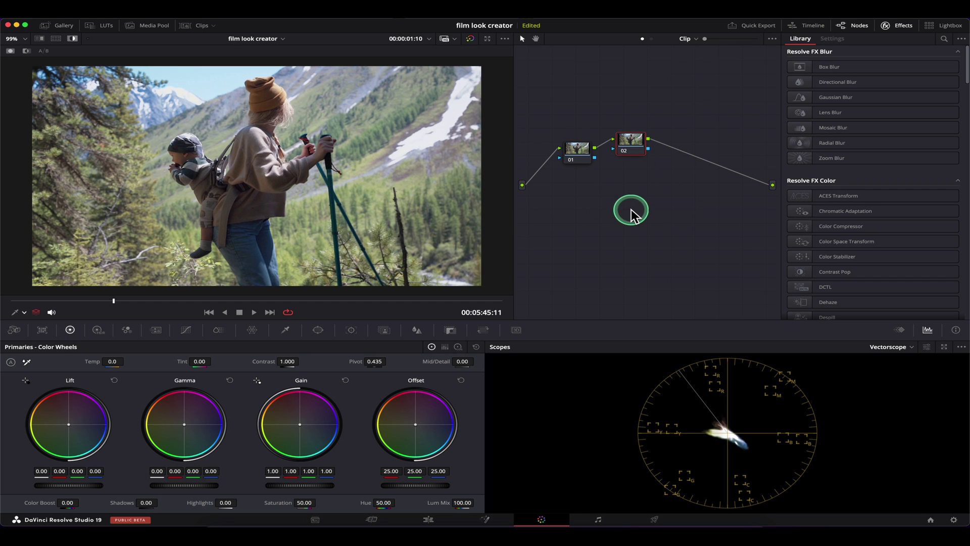
{"action": "right_click", "coordinate": [632, 212]}
{"action": "left_click", "coordinate": [753, 223]}
{"action": "right_click", "coordinate": [617, 265]}
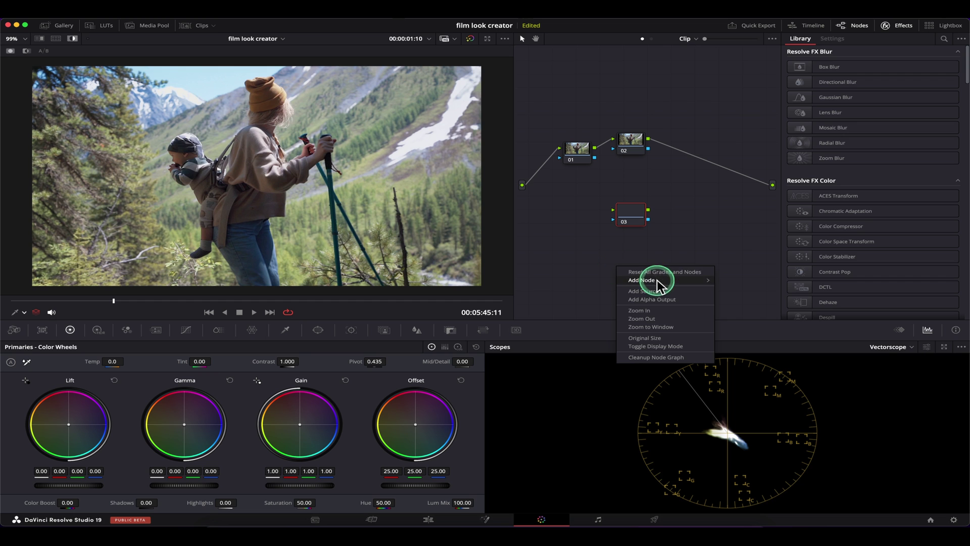
{"action": "mouse_move", "coordinate": [660, 283]}
{"action": "left_click", "coordinate": [736, 281]}
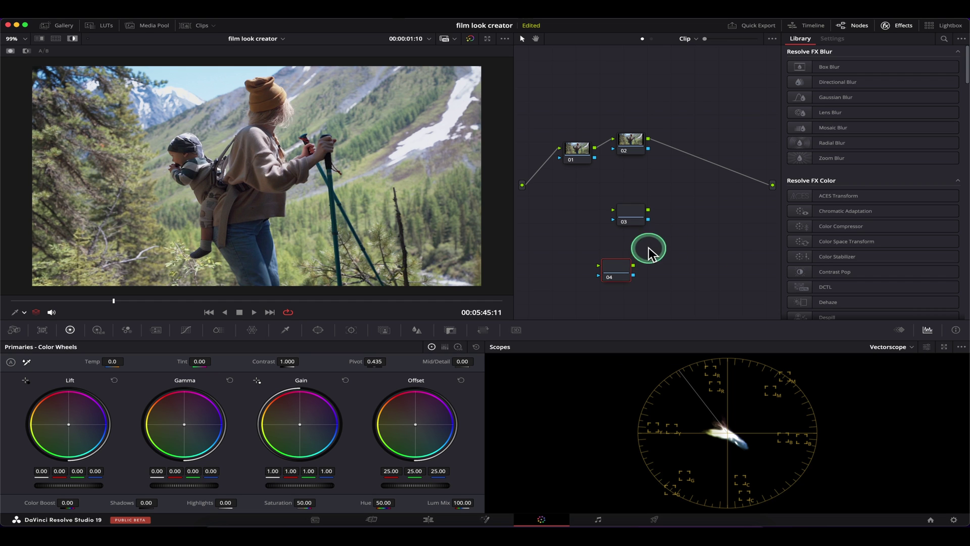
Apply Film Look Creator to node 02 and Filmbox to node 03 via a 'film' library search
{"action": "left_click", "coordinate": [650, 139]}
{"action": "left_click", "coordinate": [944, 39]}
{"action": "type", "text": "film"}
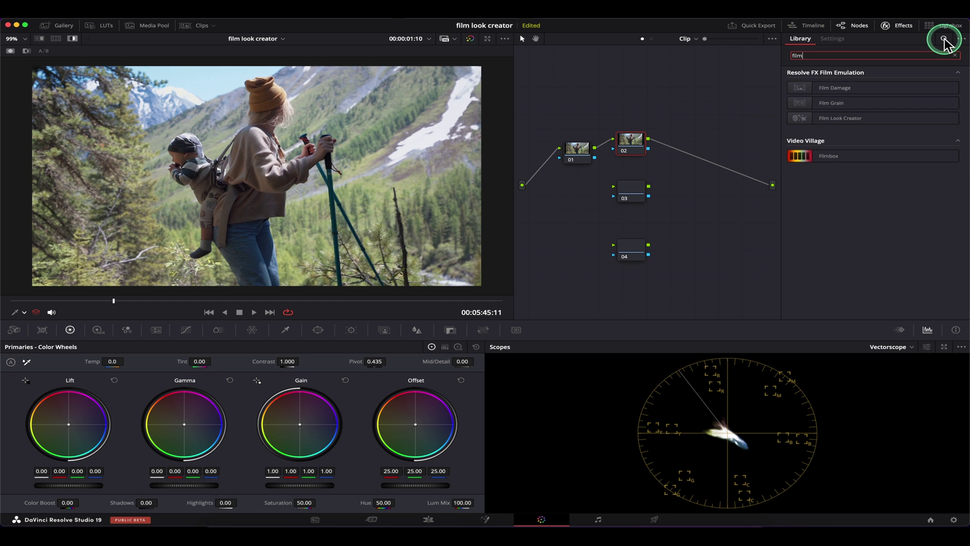
{"action": "left_click_drag", "start_coordinate": [888, 119], "coordinate": [640, 146]}
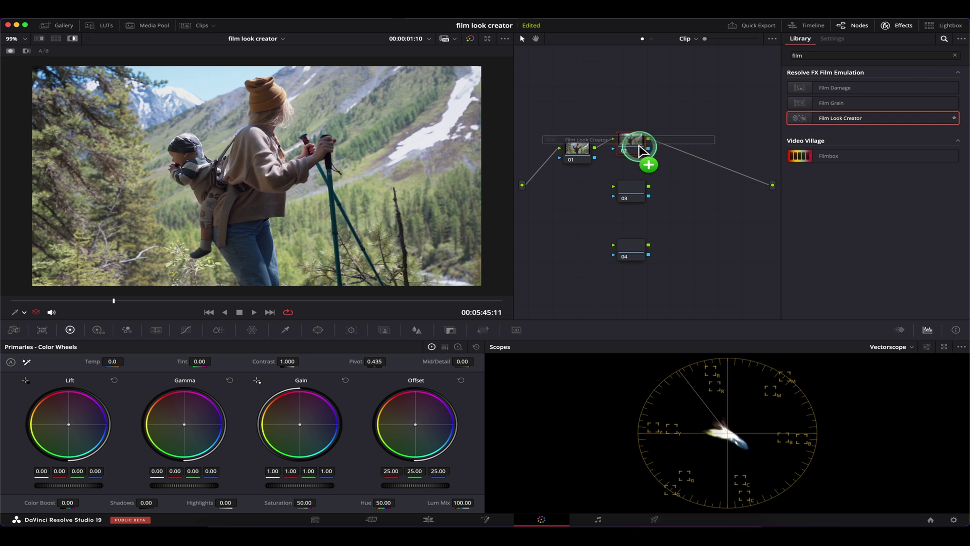
{"action": "left_click", "coordinate": [664, 192]}
{"action": "left_click_drag", "start_coordinate": [854, 156], "coordinate": [637, 199]}
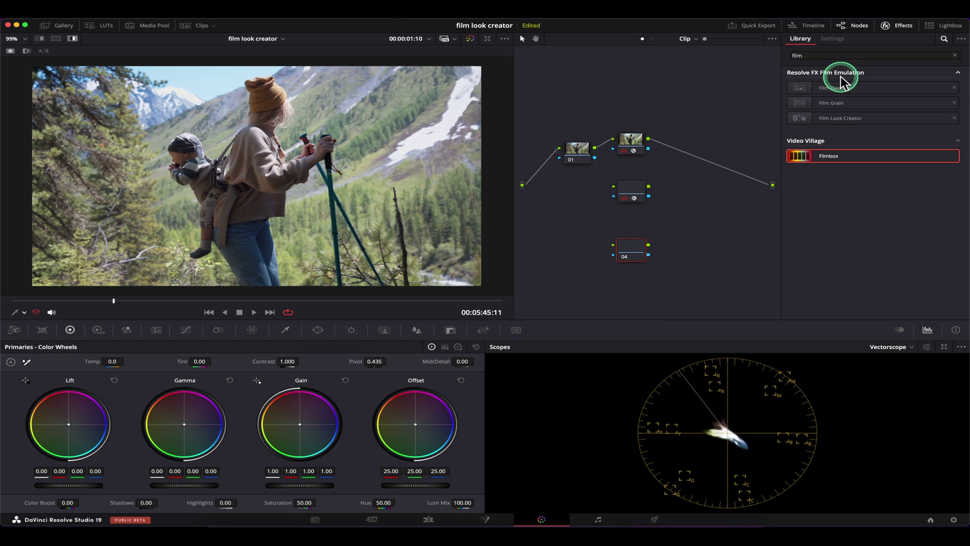
Search the effects library for 'deha' and pick Dehancer Pro
{"action": "left_click", "coordinate": [838, 55]}
{"action": "key", "text": "BackSpace"}
{"action": "key", "text": "BackSpace"}
{"action": "key", "text": "BackSpace"}
{"action": "type", "text": "deha"}
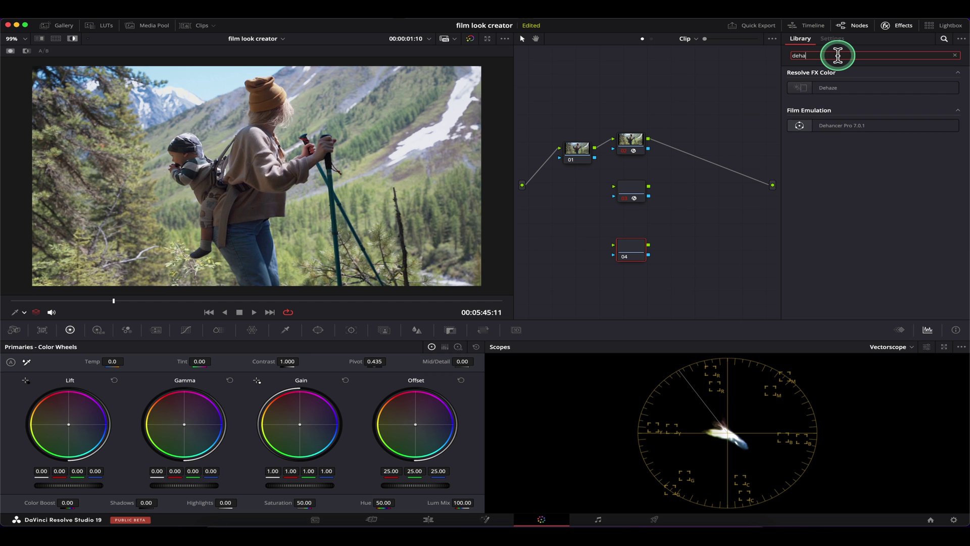
{"action": "left_click", "coordinate": [864, 124]}
Apply Dehancer Pro to node 04 and wire node 01's outputs into nodes 03 and 04
{"action": "left_click_drag", "start_coordinate": [658, 233], "coordinate": [630, 251]}
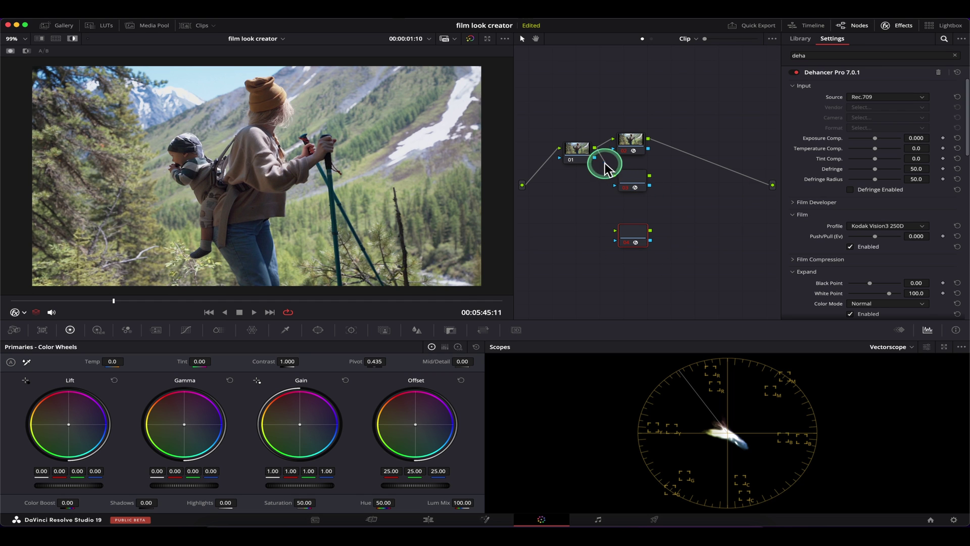
{"action": "left_click_drag", "start_coordinate": [606, 163], "coordinate": [608, 195]}
{"action": "left_click_drag", "start_coordinate": [619, 236], "coordinate": [618, 234]}
Inspect the Film Look Creator, Filmbox and Dehancer node settings, nudging the Dehancer node up
{"action": "left_click", "coordinate": [635, 146]}
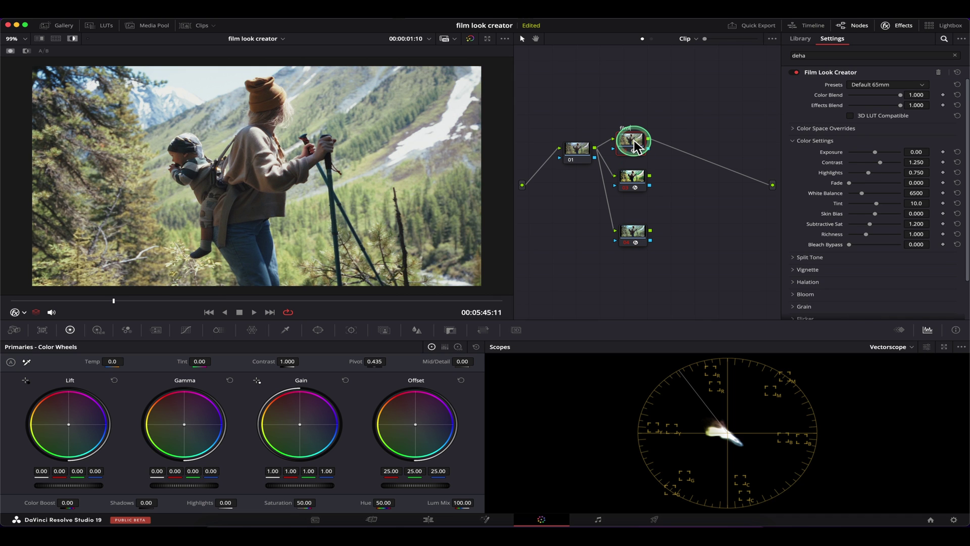
{"action": "left_click", "coordinate": [633, 176]}
{"action": "left_click", "coordinate": [752, 202]}
{"action": "type", "text": "filmbox"}
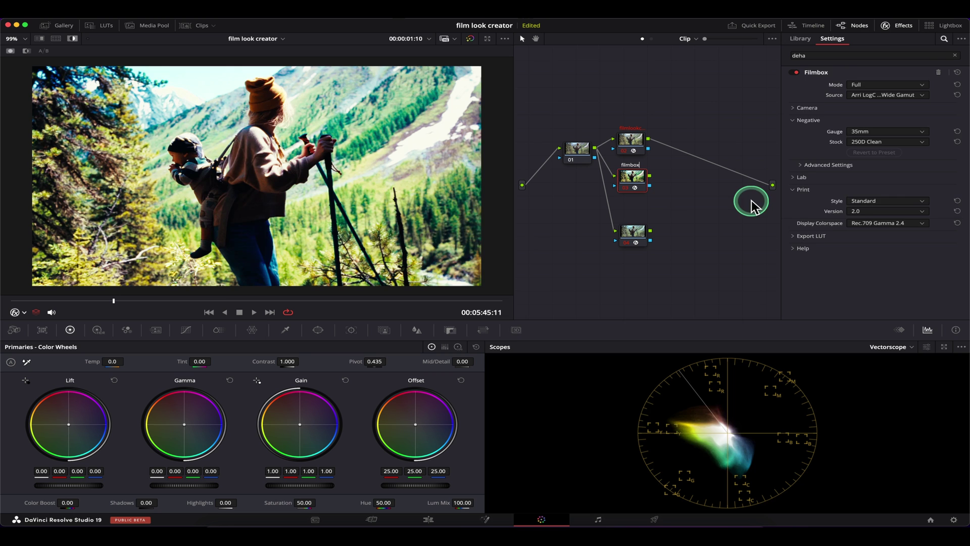
{"action": "left_click", "coordinate": [634, 233]}
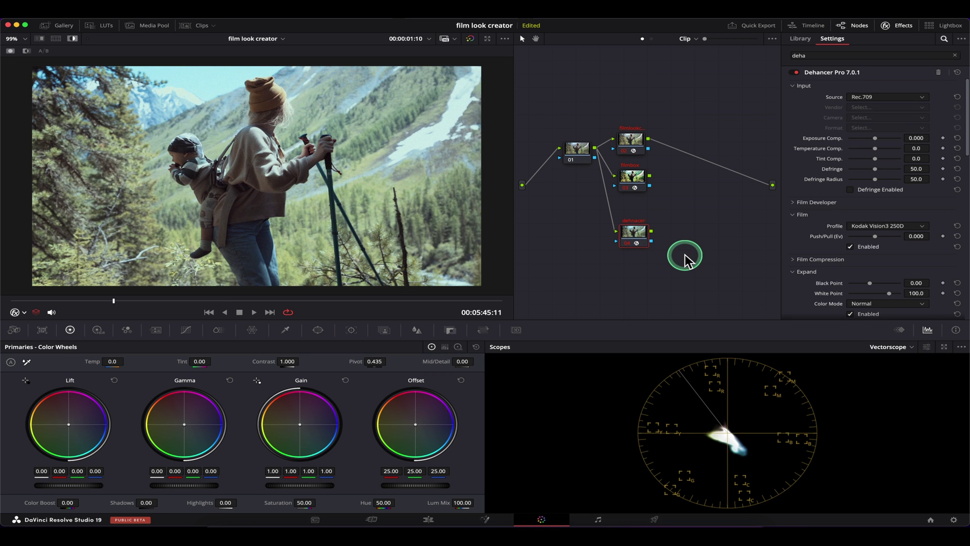
{"action": "left_click_drag", "start_coordinate": [639, 238], "coordinate": [639, 228]}
Set Filmbox's input to (Inaccurate) Rec.709 Gamma 2.4 and keep Dehancer's source on Rec.709
{"action": "left_click", "coordinate": [635, 178]}
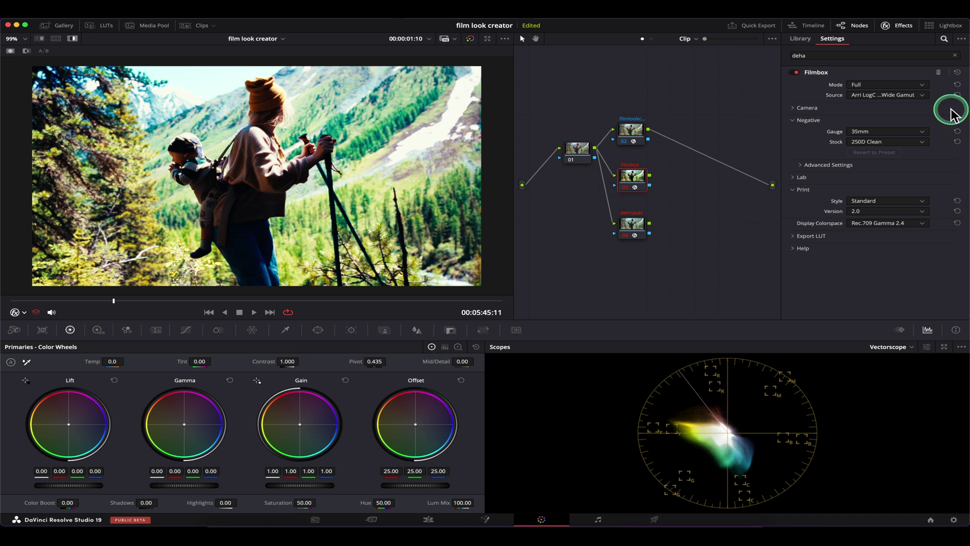
{"action": "left_click", "coordinate": [891, 95]}
{"action": "left_click", "coordinate": [940, 170]}
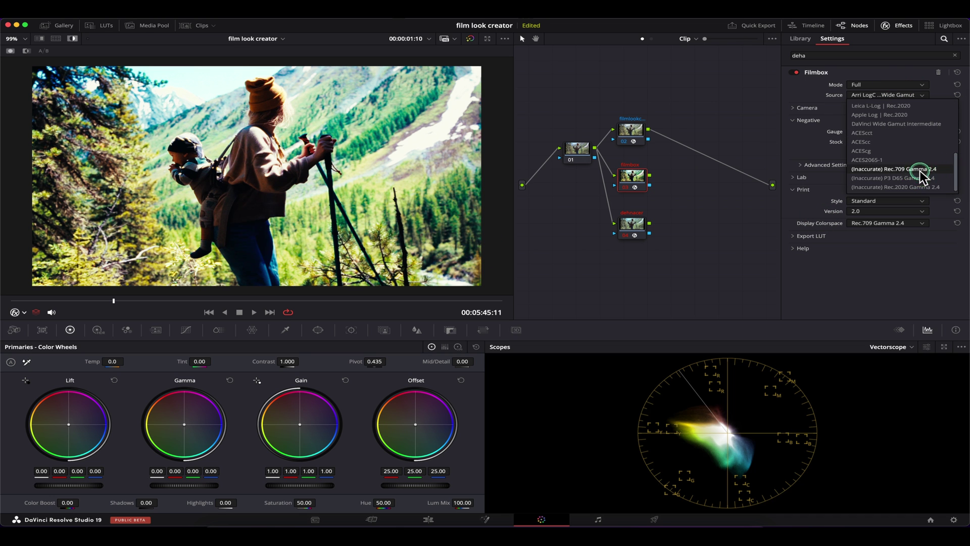
{"action": "left_click", "coordinate": [632, 226]}
{"action": "left_click", "coordinate": [883, 97]}
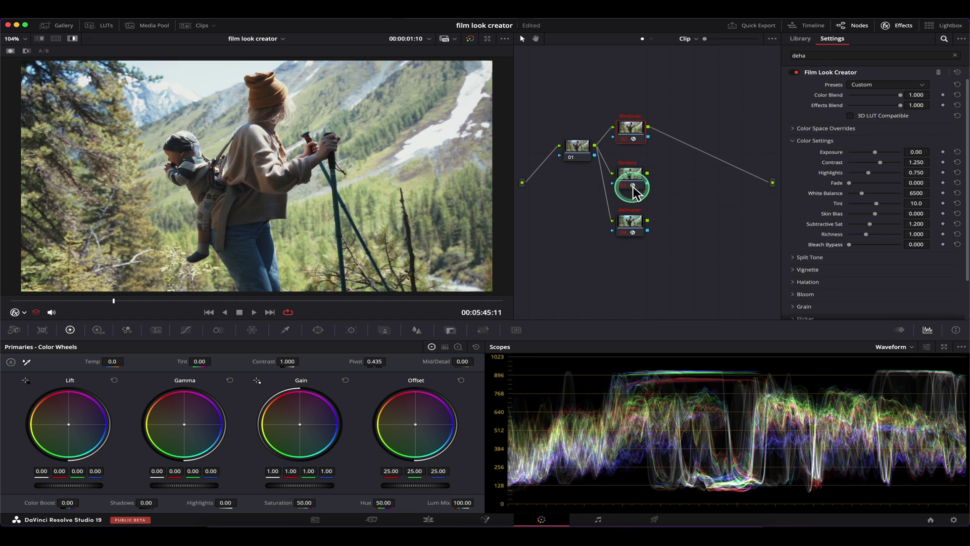
{"action": "left_click", "coordinate": [634, 230]}
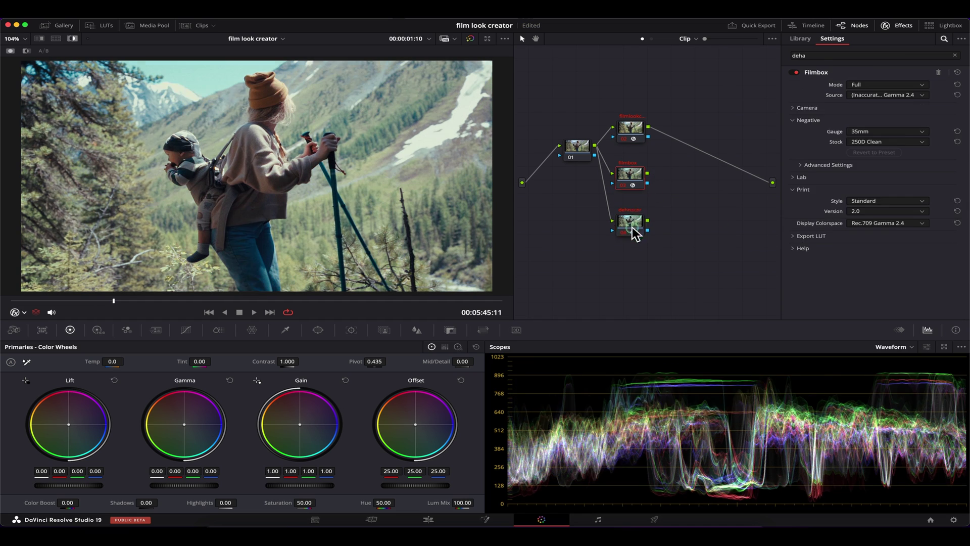
Compare the Film Look Creator, Filmbox and Dehancer grades by previewing each node repeatedly
{"action": "left_click", "coordinate": [630, 131]}
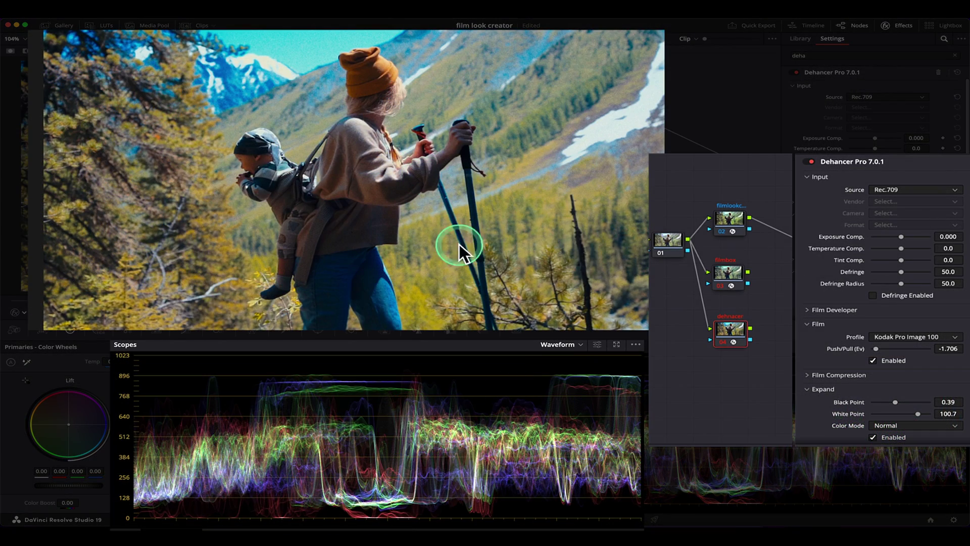
{"action": "left_click", "coordinate": [729, 221]}
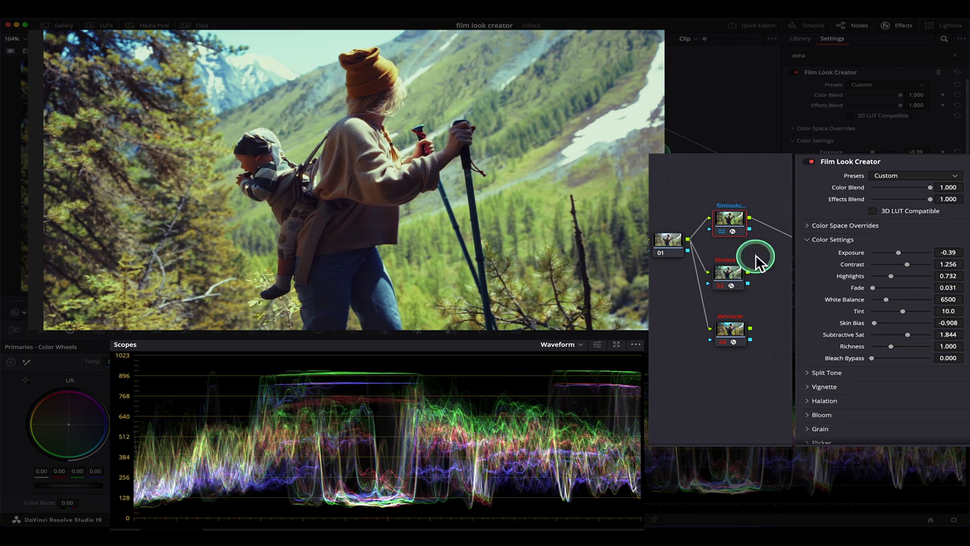
{"action": "left_click", "coordinate": [733, 278]}
{"action": "left_click", "coordinate": [736, 336]}
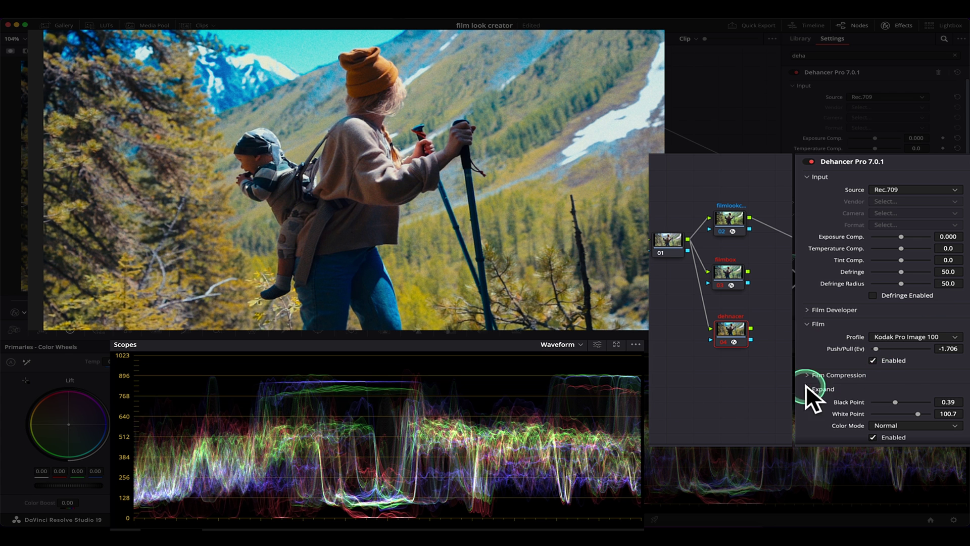
{"action": "left_click", "coordinate": [731, 273]}
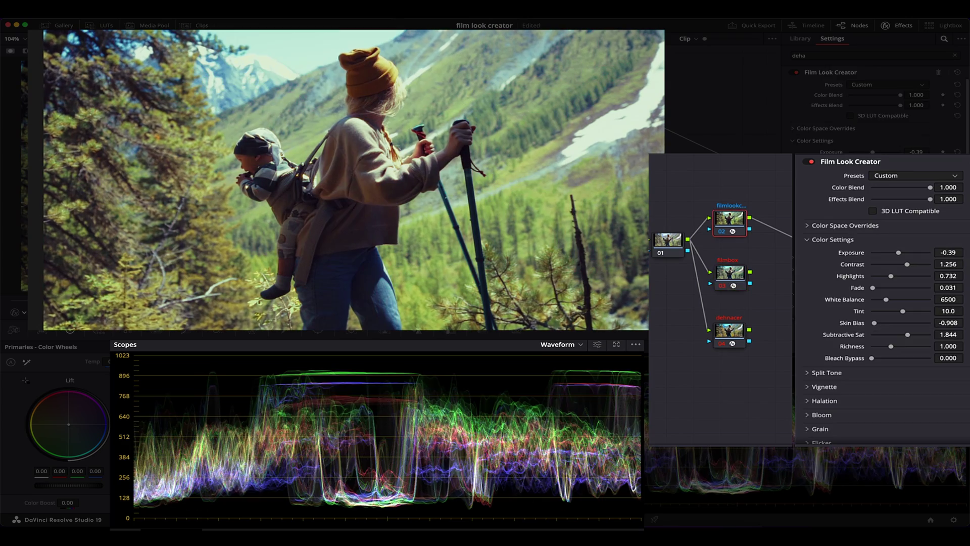
{"action": "left_click", "coordinate": [753, 287]}
{"action": "left_click", "coordinate": [734, 333]}
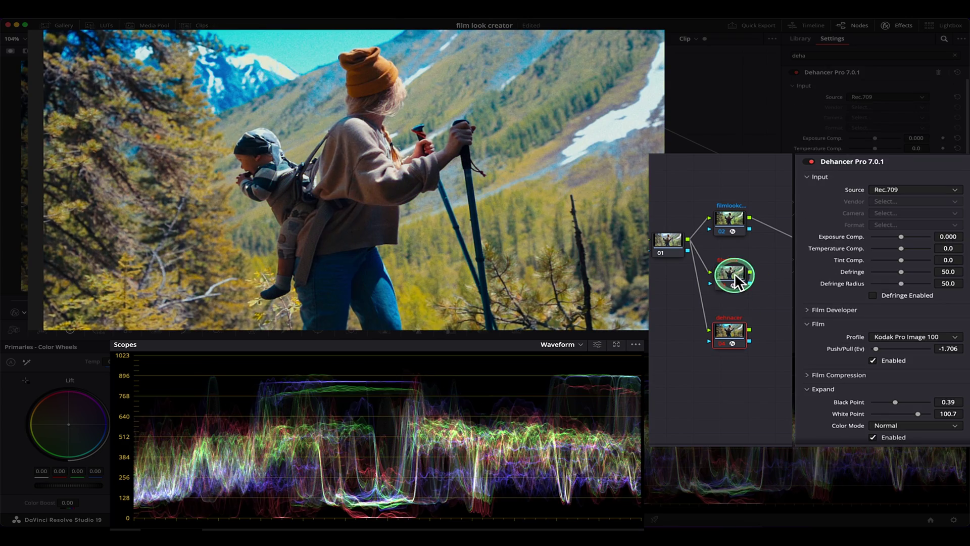
{"action": "left_click", "coordinate": [731, 220]}
{"action": "left_click", "coordinate": [733, 276]}
{"action": "left_click", "coordinate": [736, 329]}
{"action": "left_click", "coordinate": [732, 277]}
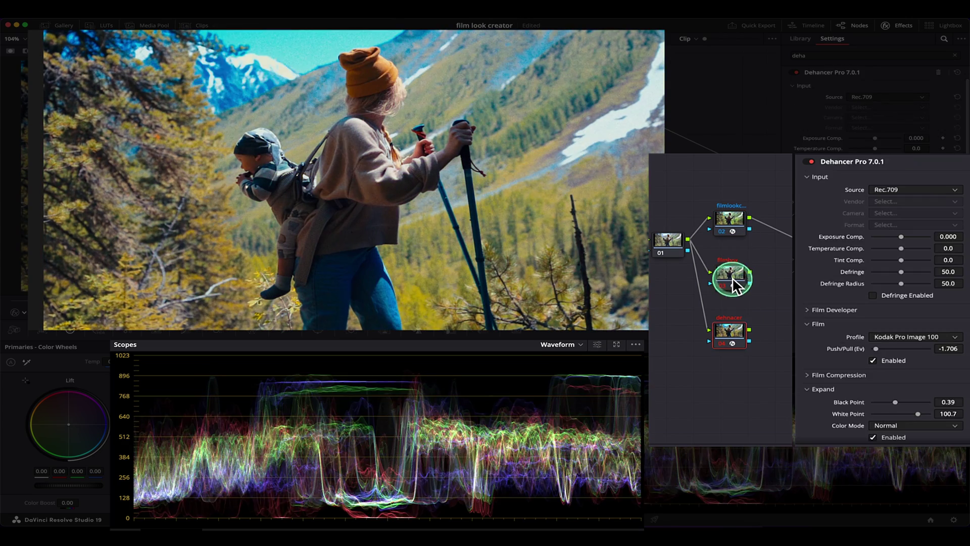
{"action": "left_click", "coordinate": [735, 219]}
{"action": "left_click", "coordinate": [736, 277]}
{"action": "left_click", "coordinate": [738, 302]}
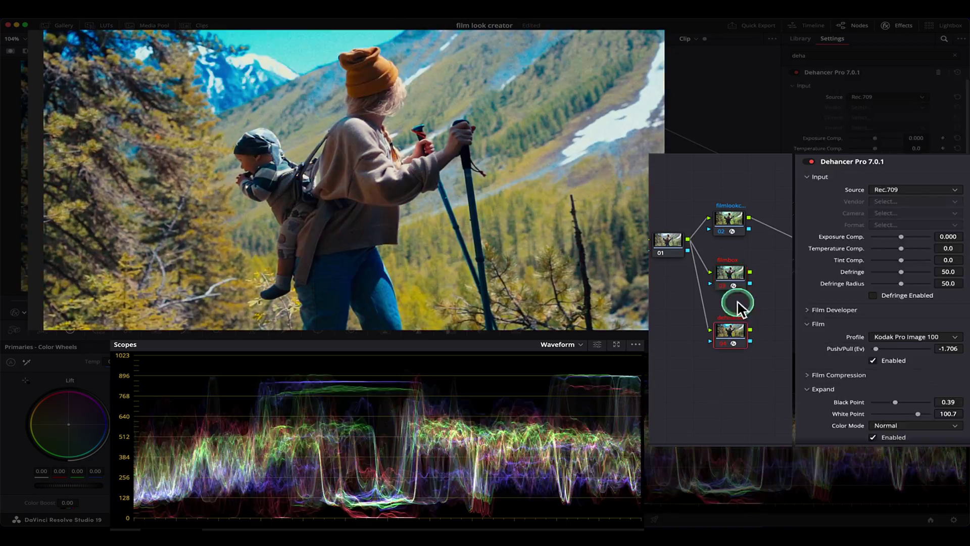
{"action": "left_click", "coordinate": [735, 221]}
{"action": "left_click", "coordinate": [735, 276]}
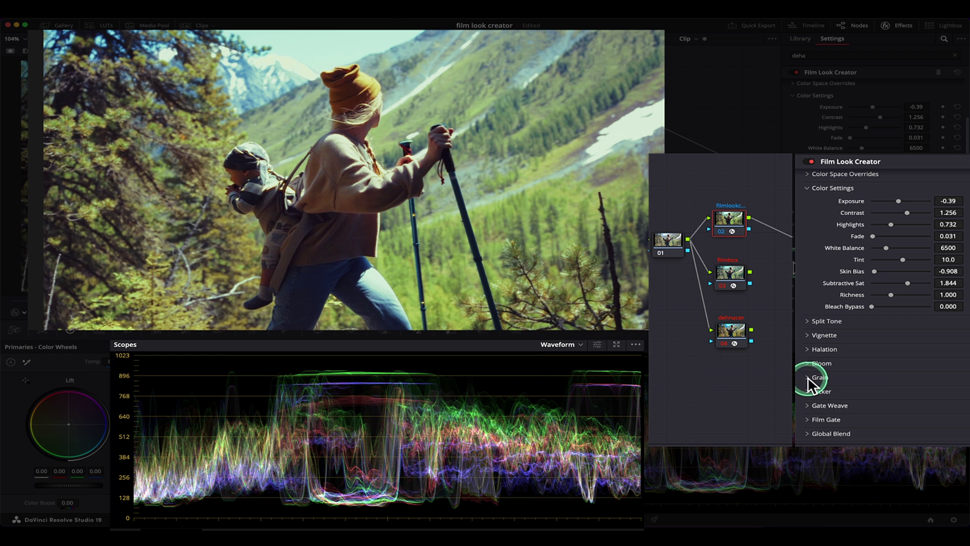
Enable Film Look Creator grain at Amount 1.000 with coarser size, then load Filmbox's 35mm 250D Clean settings
{"action": "left_click", "coordinate": [873, 390]}
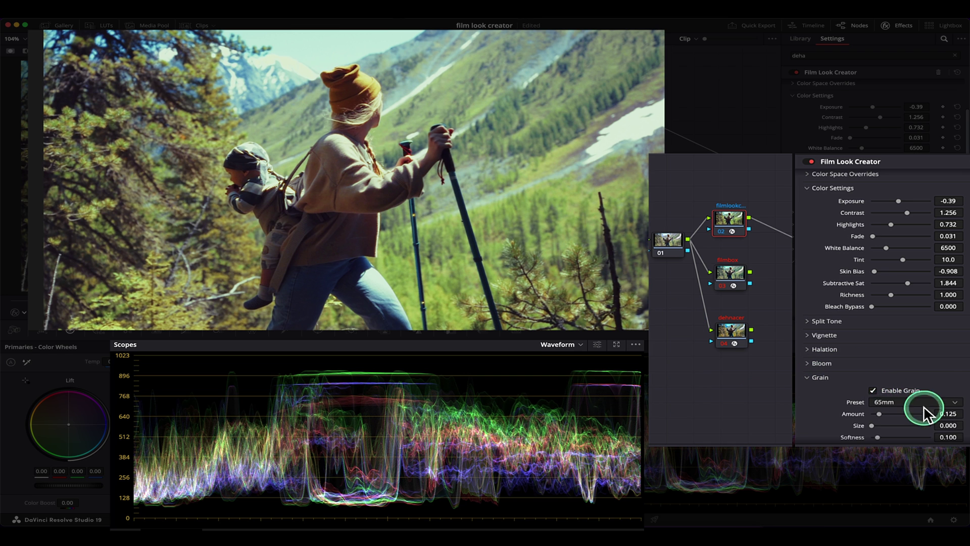
{"action": "scroll", "coordinate": [905, 389], "scroll_direction": "down", "scroll_amount": 2}
{"action": "left_click_drag", "start_coordinate": [878, 358], "coordinate": [931, 357]}
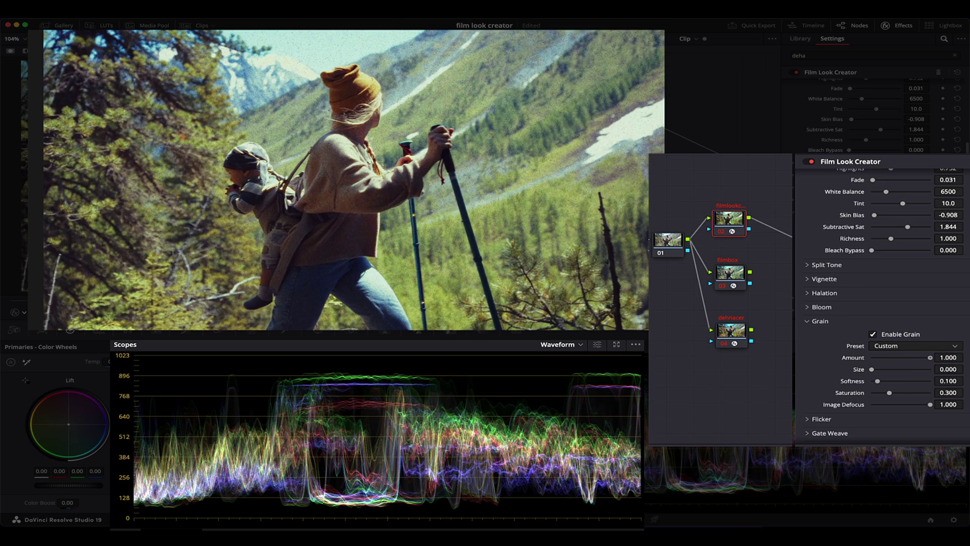
{"action": "scroll", "coordinate": [443, 213], "scroll_direction": "up", "scroll_amount": 10}
{"action": "scroll", "coordinate": [426, 202], "scroll_direction": "up", "scroll_amount": 2}
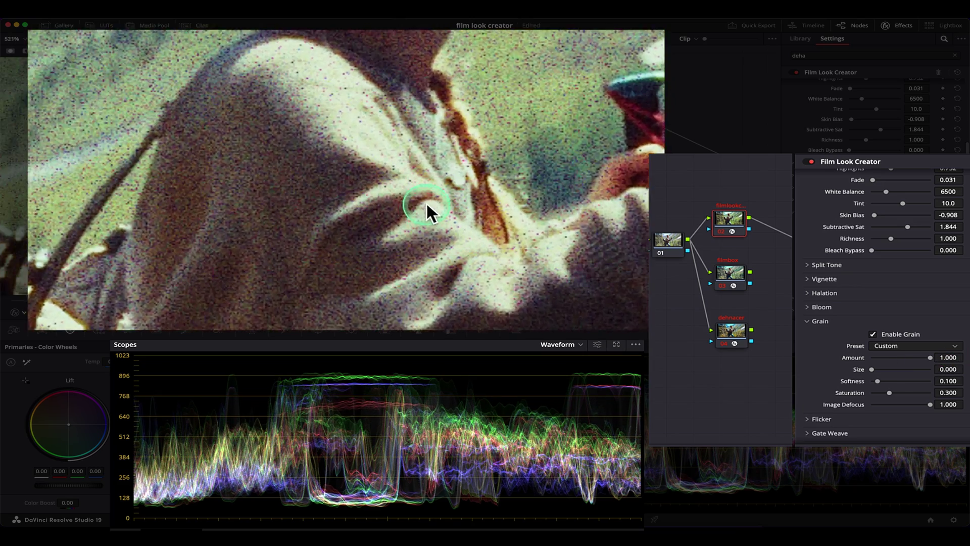
{"action": "scroll", "coordinate": [408, 153], "scroll_direction": "up", "scroll_amount": 1}
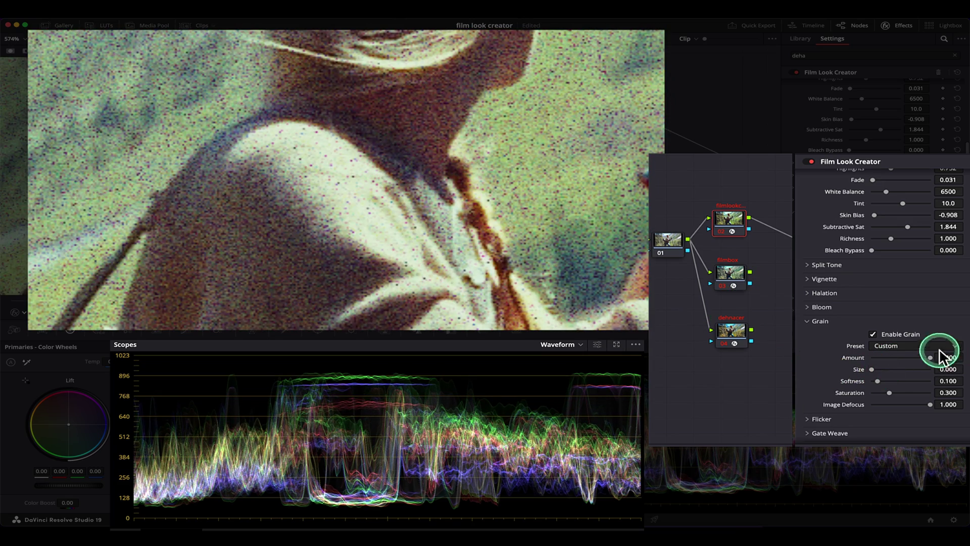
{"action": "left_click_drag", "start_coordinate": [881, 373], "coordinate": [897, 371]}
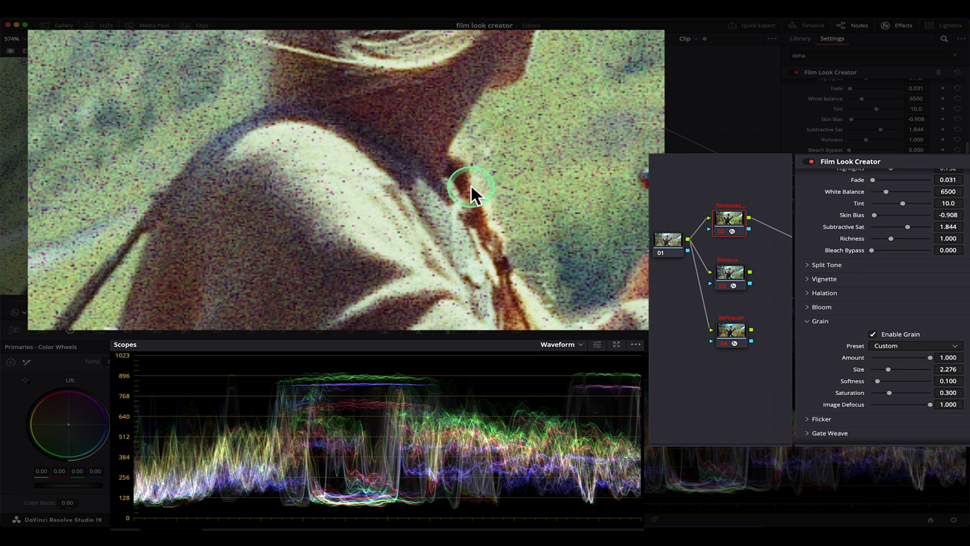
{"action": "left_click", "coordinate": [734, 273]}
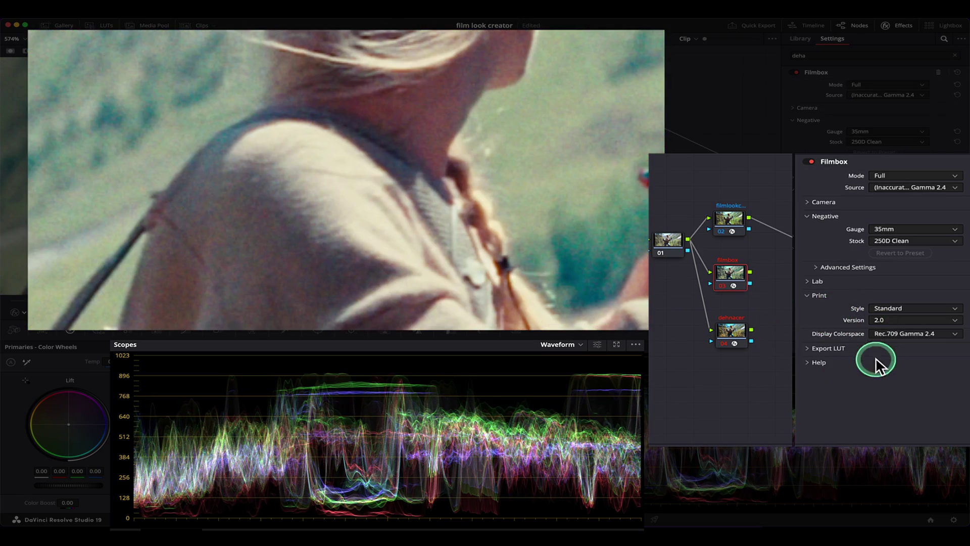
Give Filmbox grain strength 3.000, s16mm 250D Low Streak style, and higher saturation
{"action": "left_click", "coordinate": [848, 267]}
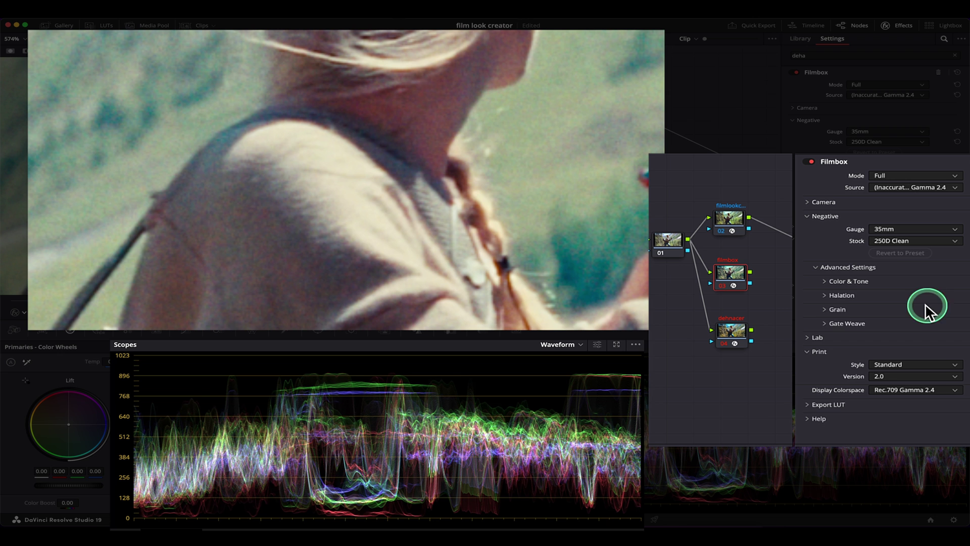
{"action": "left_click", "coordinate": [835, 310]}
{"action": "left_click_drag", "start_coordinate": [891, 345], "coordinate": [957, 346]}
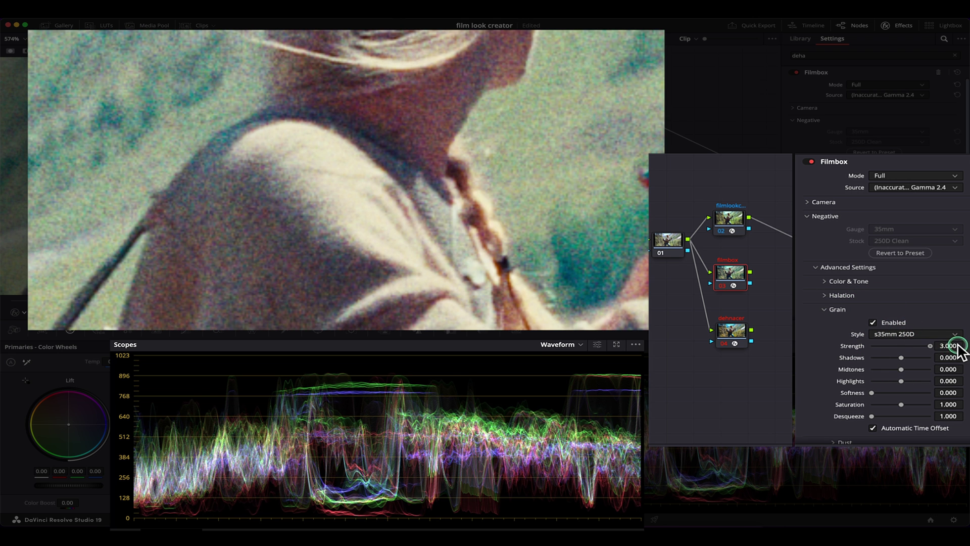
{"action": "left_click", "coordinate": [925, 333]}
{"action": "left_click", "coordinate": [901, 379]}
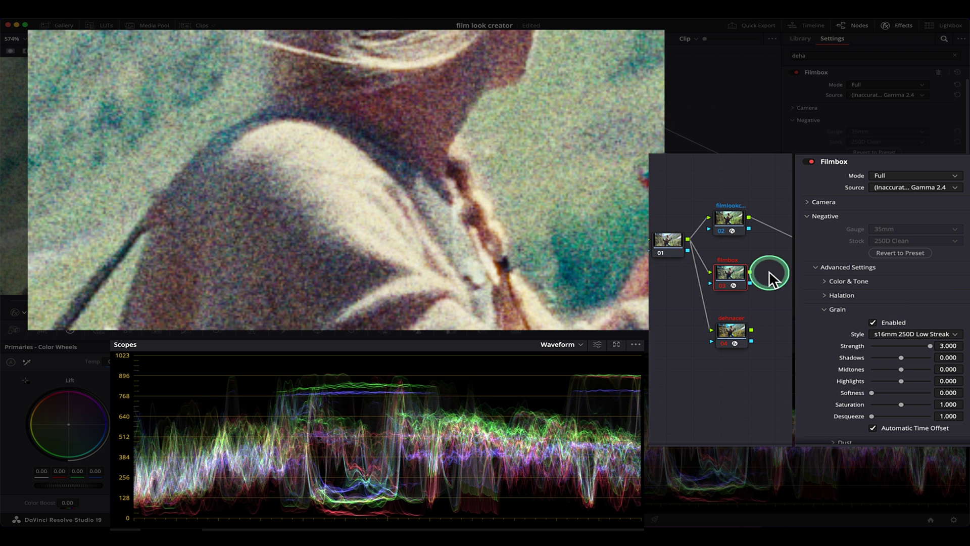
{"action": "left_click_drag", "start_coordinate": [901, 404], "coordinate": [951, 404]}
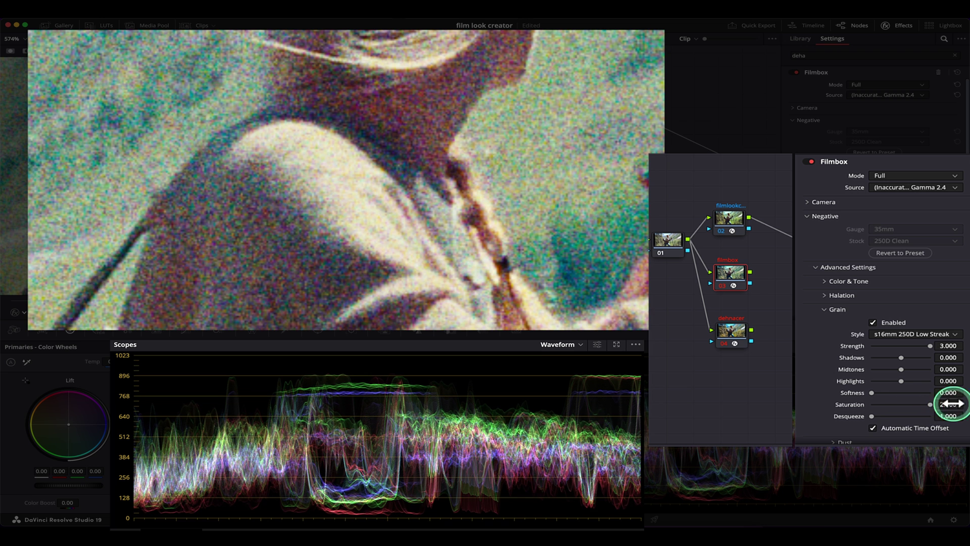
Set Dehancer's Film Grain profile to Custom and enlarge the grain size
{"action": "left_click", "coordinate": [735, 345]}
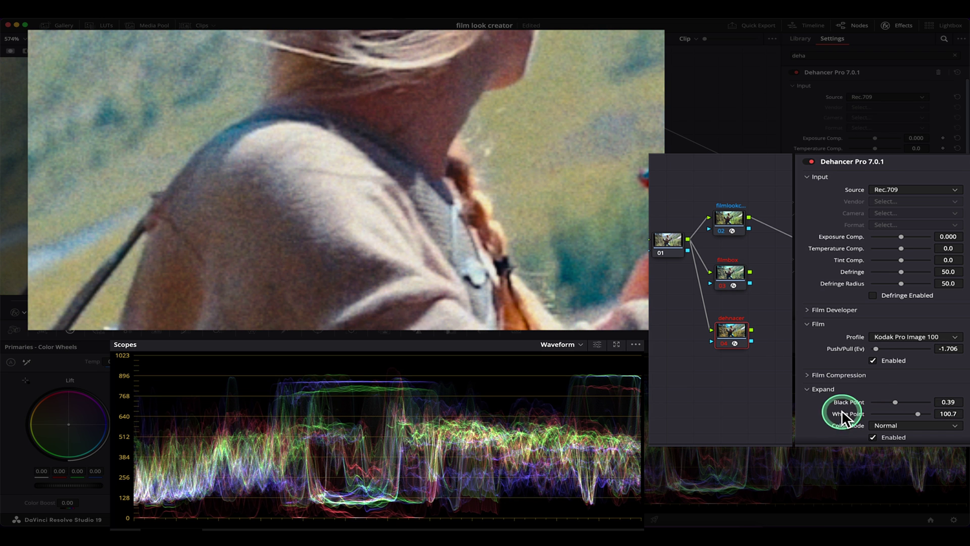
{"action": "scroll", "coordinate": [936, 353], "scroll_direction": "down", "scroll_amount": 4}
{"action": "scroll", "coordinate": [936, 358], "scroll_direction": "down", "scroll_amount": 4}
{"action": "scroll", "coordinate": [938, 359], "scroll_direction": "down", "scroll_amount": 4}
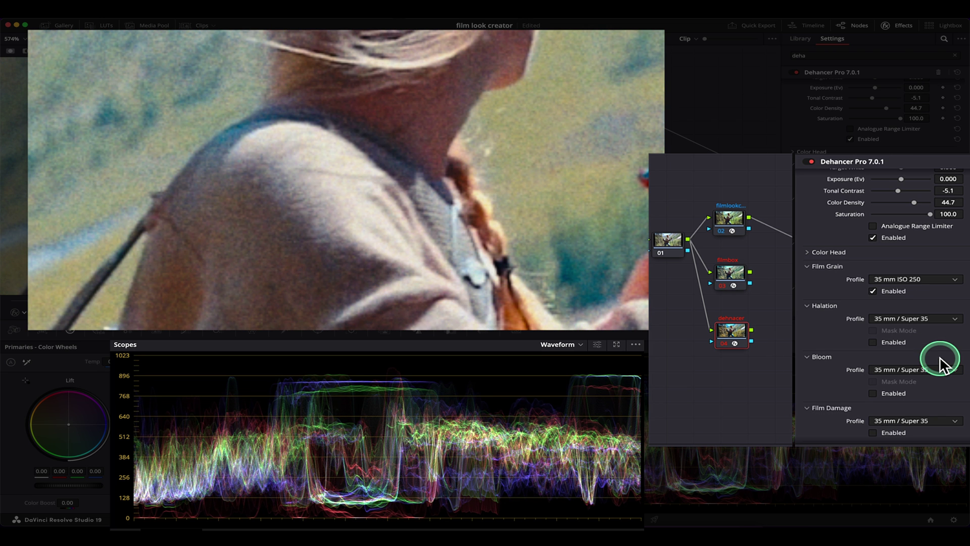
{"action": "left_click", "coordinate": [895, 282]}
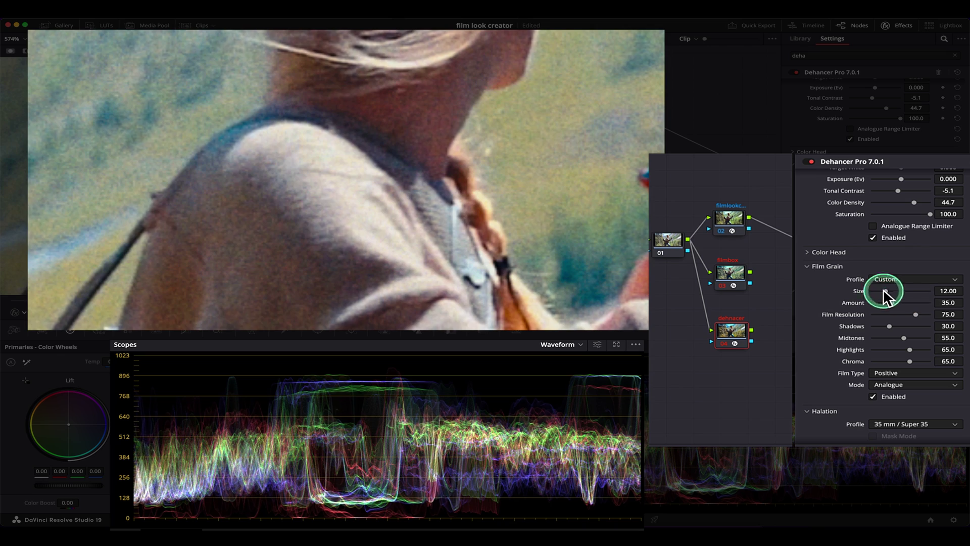
{"action": "mouse_move", "coordinate": [886, 291]}
{"action": "left_mouse_down"}
{"action": "mouse_move", "coordinate": [942, 292]}
{"action": "mouse_move", "coordinate": [955, 306]}
{"action": "mouse_move", "coordinate": [924, 290]}
{"action": "left_mouse_up"}
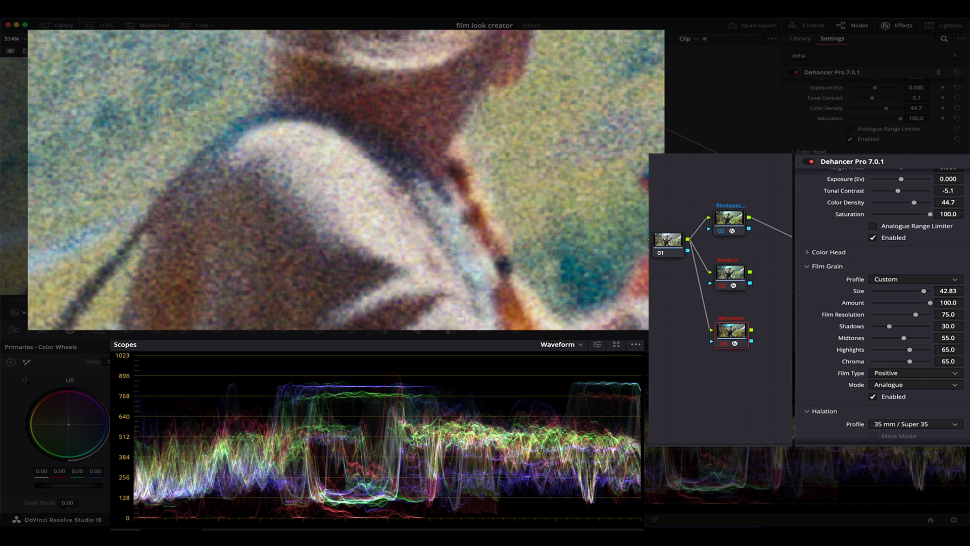
Compare the grain of Film Look Creator, Filmbox and Dehancer by switching between nodes 02-04
{"action": "left_click", "coordinate": [726, 226]}
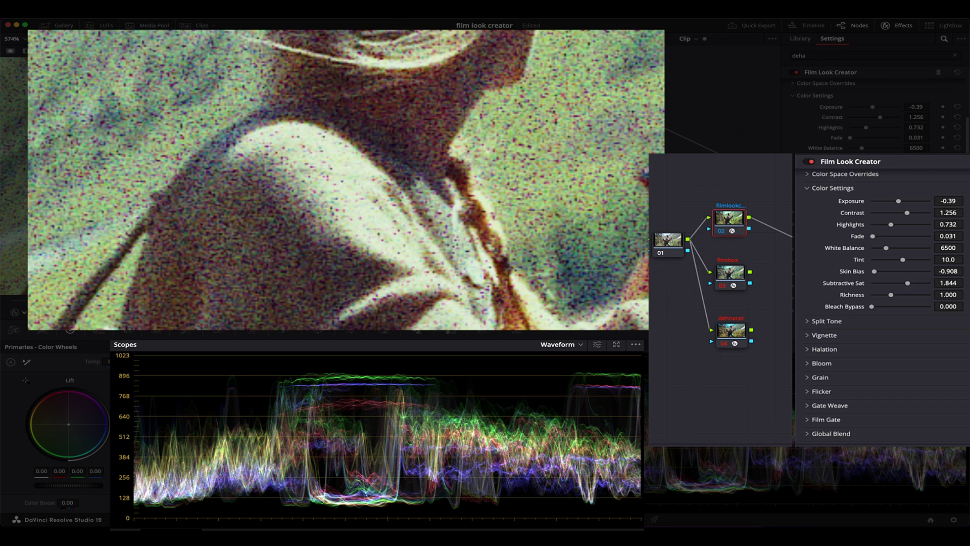
{"action": "left_click", "coordinate": [706, 262]}
{"action": "left_click", "coordinate": [303, 198]}
{"action": "left_click", "coordinate": [734, 336]}
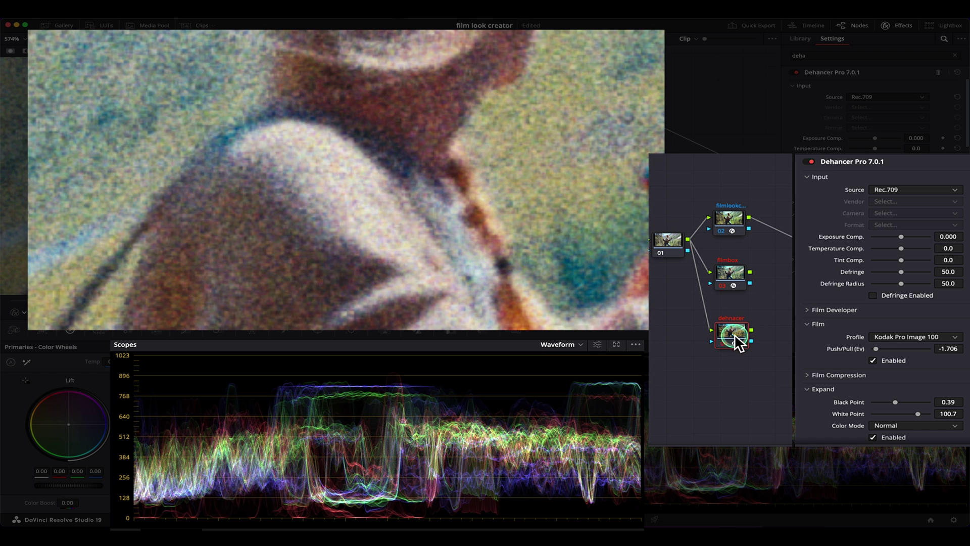
{"action": "scroll", "coordinate": [380, 199], "scroll_direction": "down", "scroll_amount": 4}
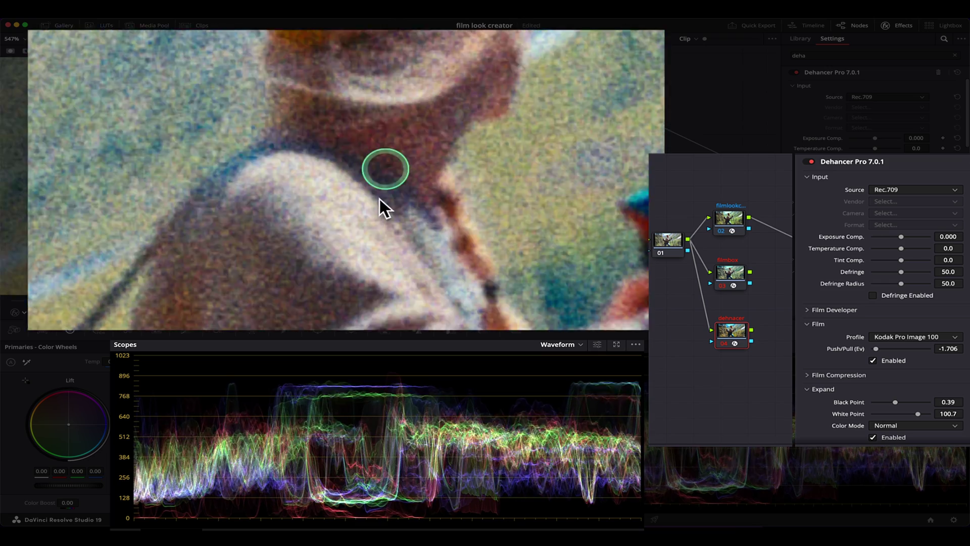
{"action": "scroll", "coordinate": [383, 208], "scroll_direction": "down", "scroll_amount": 2}
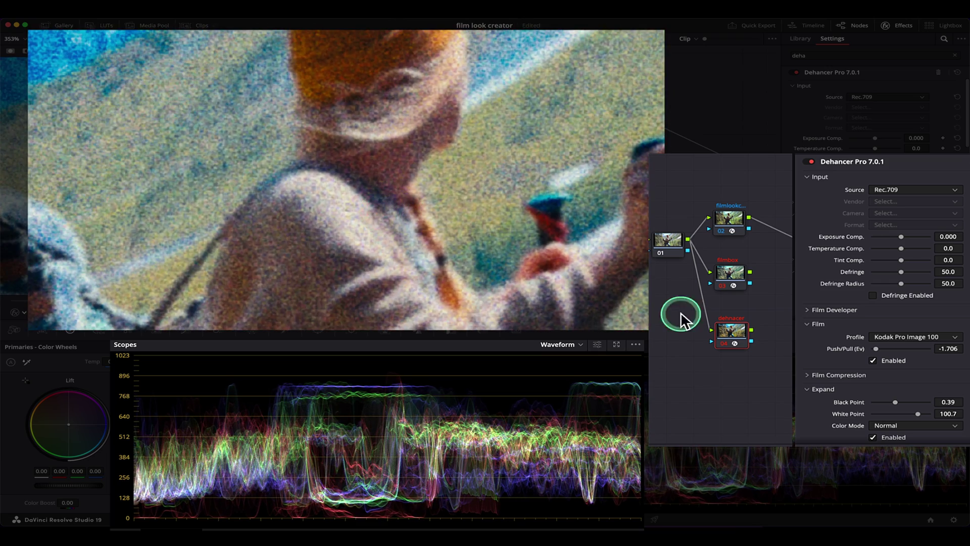
{"action": "left_click", "coordinate": [730, 272]}
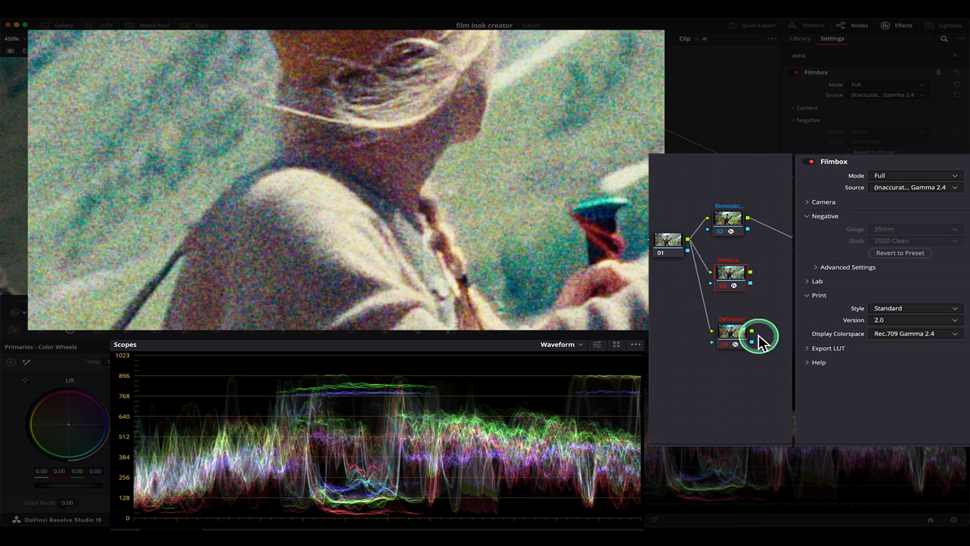
{"action": "left_click", "coordinate": [731, 333]}
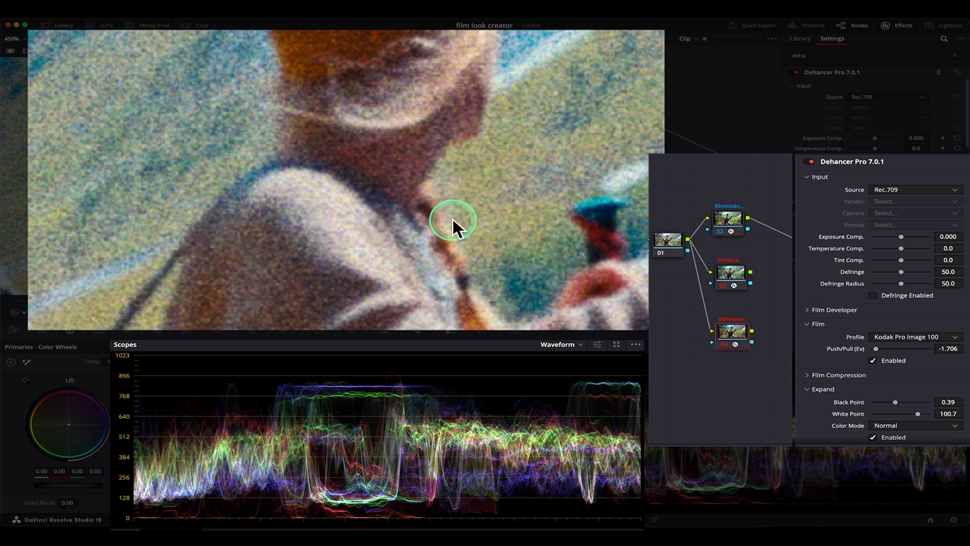
Recheck Filmbox and Dehancer grain, finishing on the Film Look Creator node 02
{"action": "scroll", "coordinate": [480, 203], "scroll_direction": "down", "scroll_amount": 3}
{"action": "scroll", "coordinate": [446, 197], "scroll_direction": "up", "scroll_amount": 3}
{"action": "left_click", "coordinate": [733, 292]}
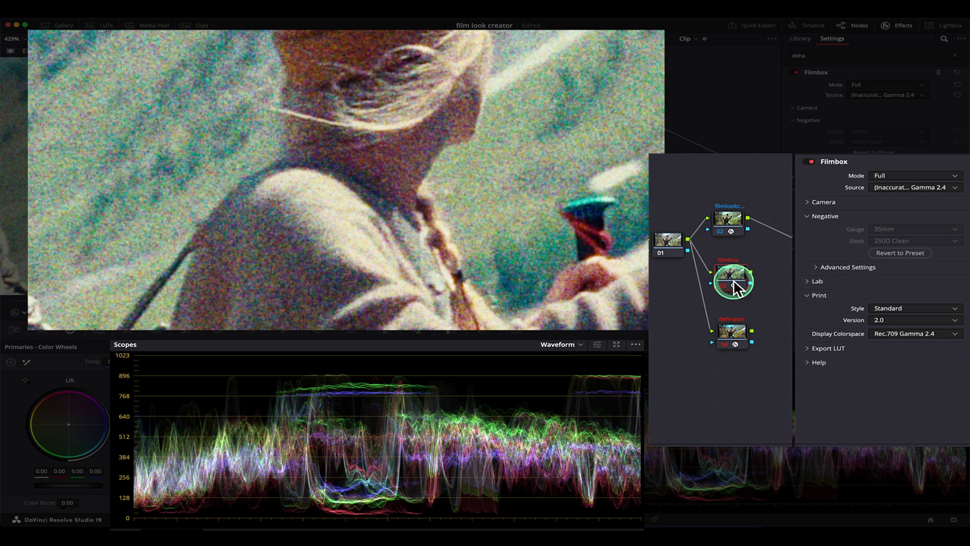
{"action": "left_click", "coordinate": [735, 331]}
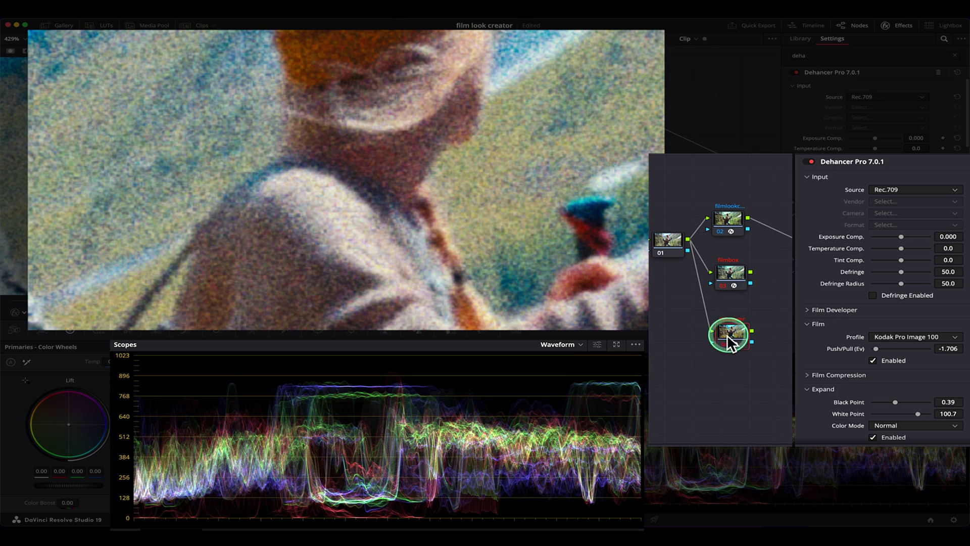
{"action": "left_click", "coordinate": [729, 219]}
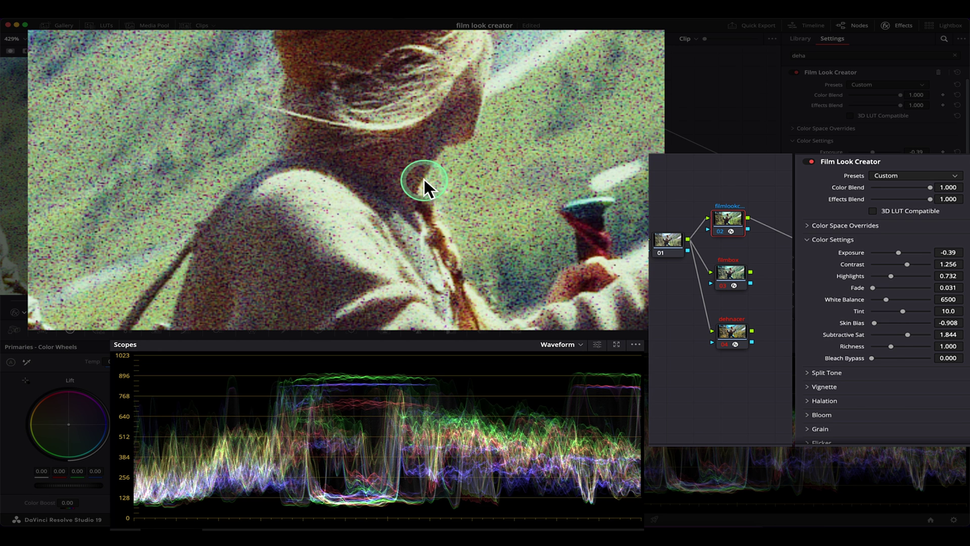
{"action": "scroll", "coordinate": [424, 182], "scroll_direction": "up", "scroll_amount": 2}
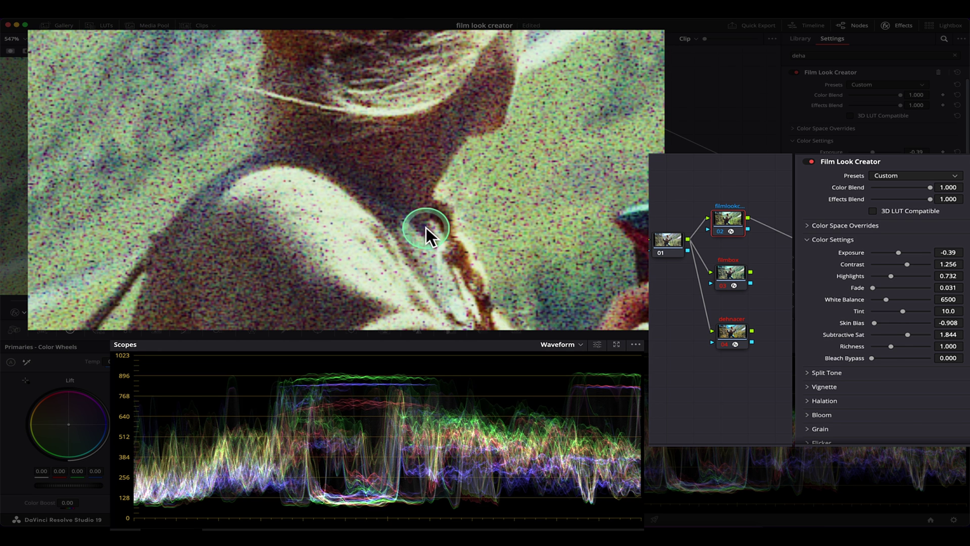
{"action": "scroll", "coordinate": [920, 422], "scroll_direction": "down", "scroll_amount": 2}
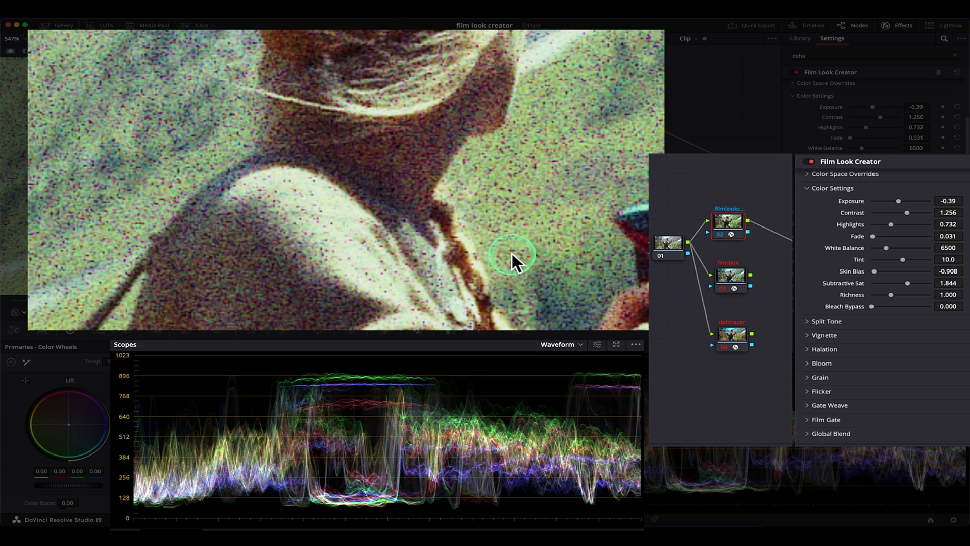
{"action": "scroll", "coordinate": [512, 252], "scroll_direction": "down", "scroll_amount": 2}
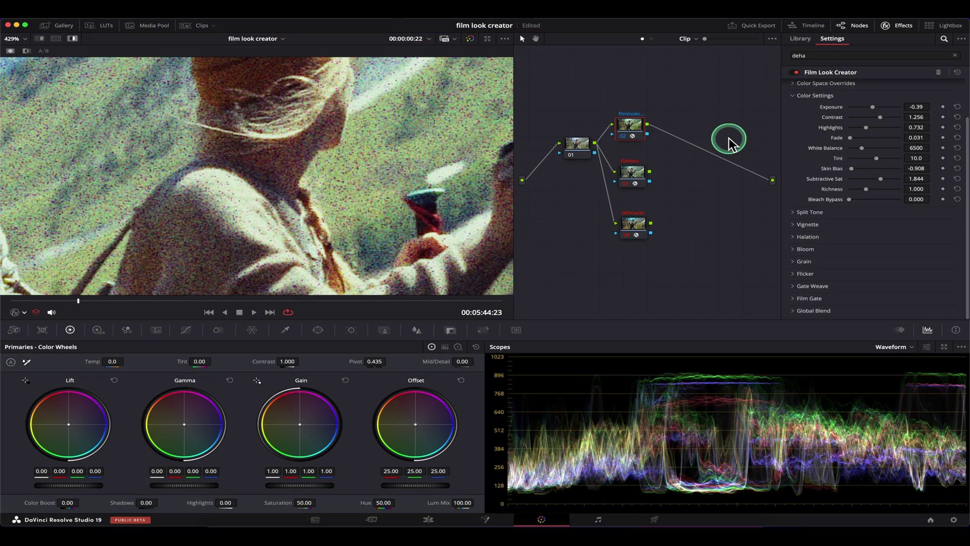
Add serial node 05 after Film Look Creator with Alt+S and apply Resolve's Film Grain effect to it
{"action": "key", "text": "alt+s"}
{"action": "left_click", "coordinate": [831, 56]}
{"action": "type", "text": "grai"}
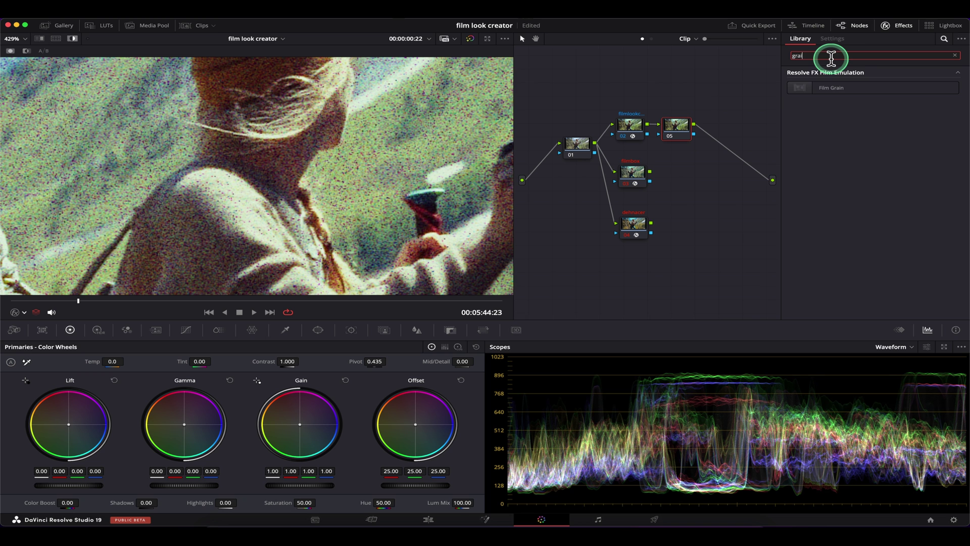
{"action": "type", "text": "n"}
{"action": "left_click_drag", "start_coordinate": [831, 87], "coordinate": [677, 129]}
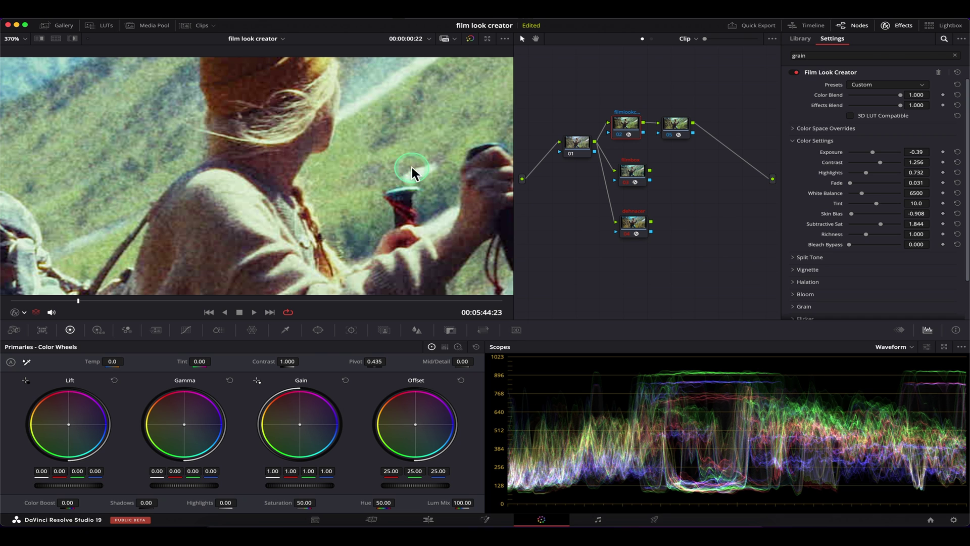
{"action": "left_click", "coordinate": [637, 223]}
{"action": "left_click", "coordinate": [636, 172]}
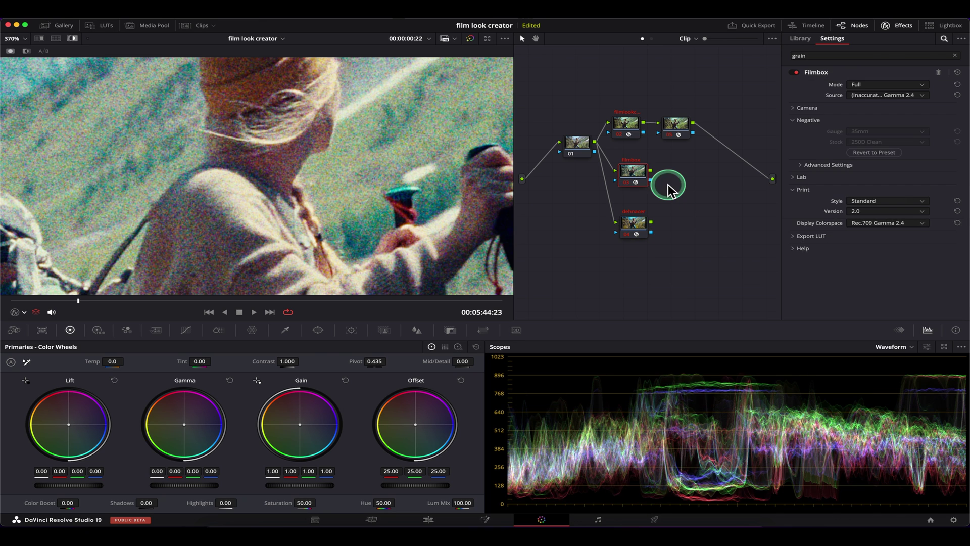
{"action": "left_click", "coordinate": [627, 125]}
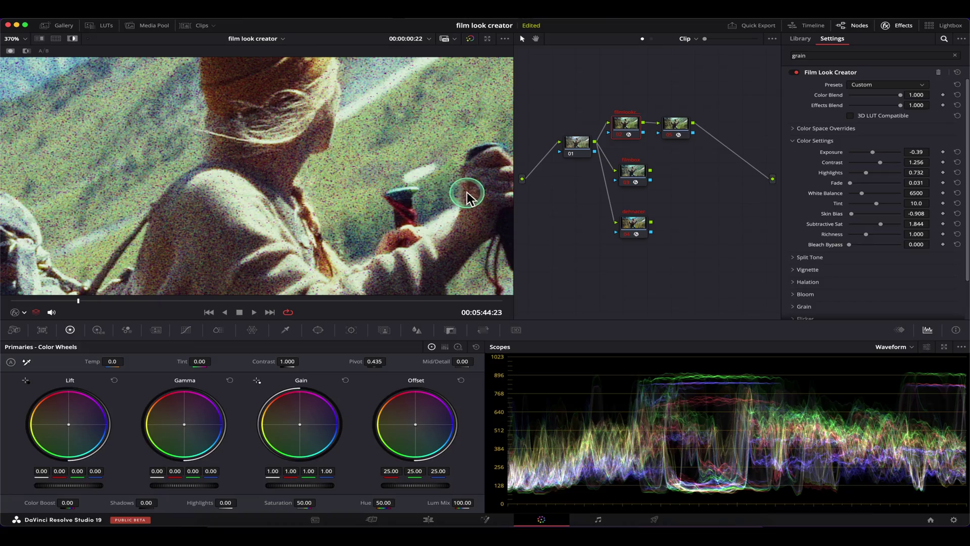